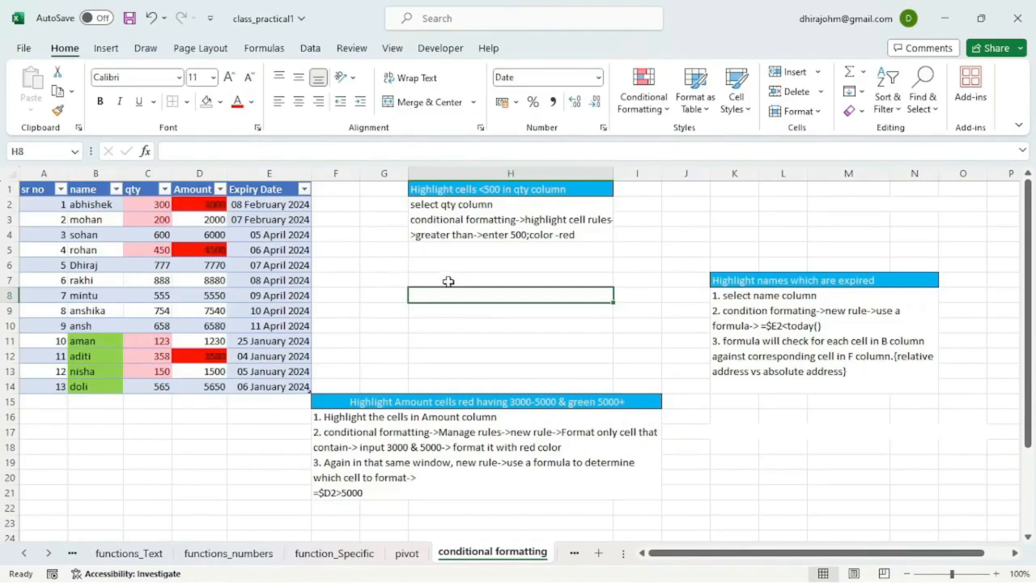
Step: Clear all conditional formatting rules from the table containing the names, quantities, amounts and expiry dates
click(103, 347)
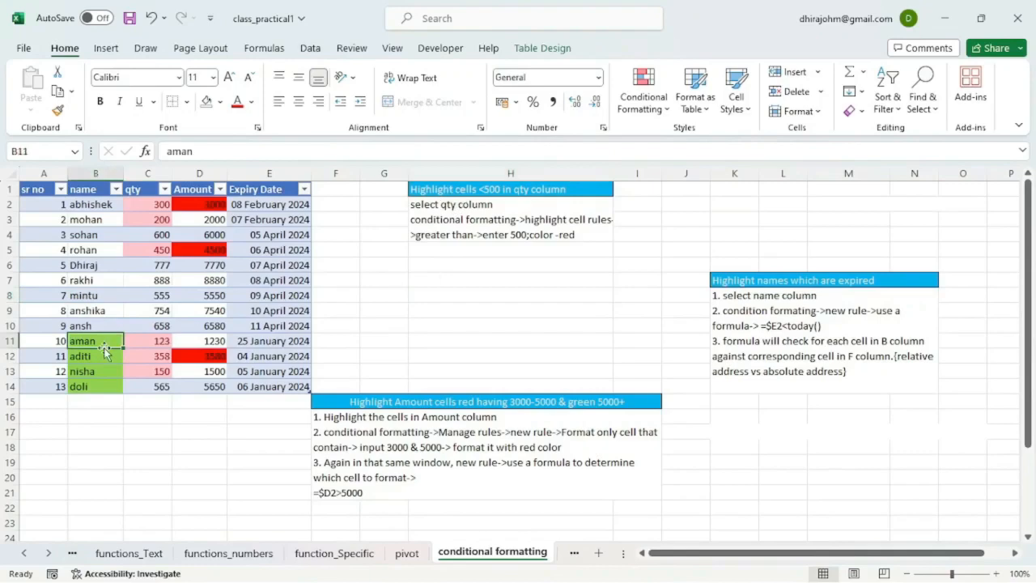
click(656, 114)
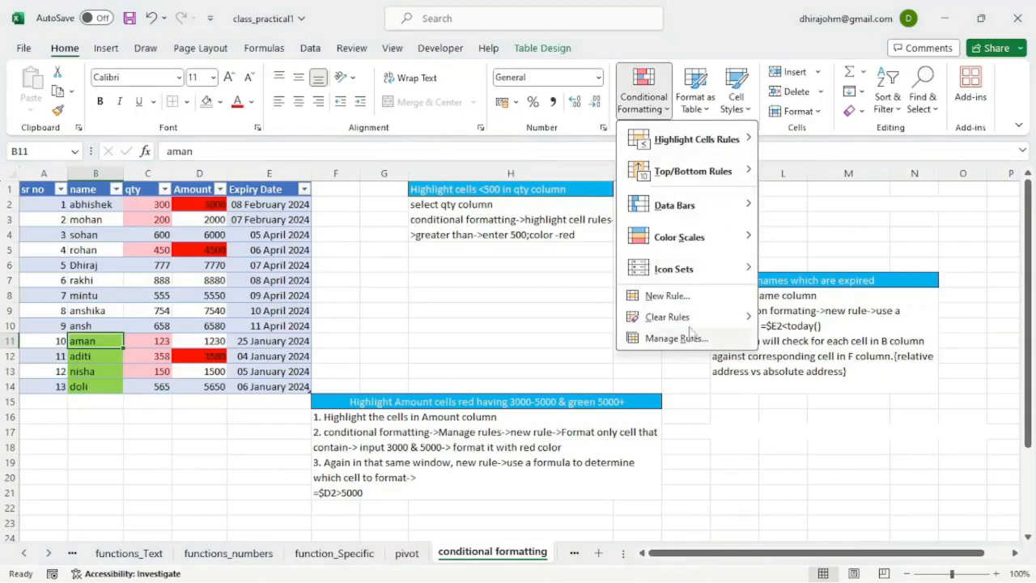
mouse_move(689, 324)
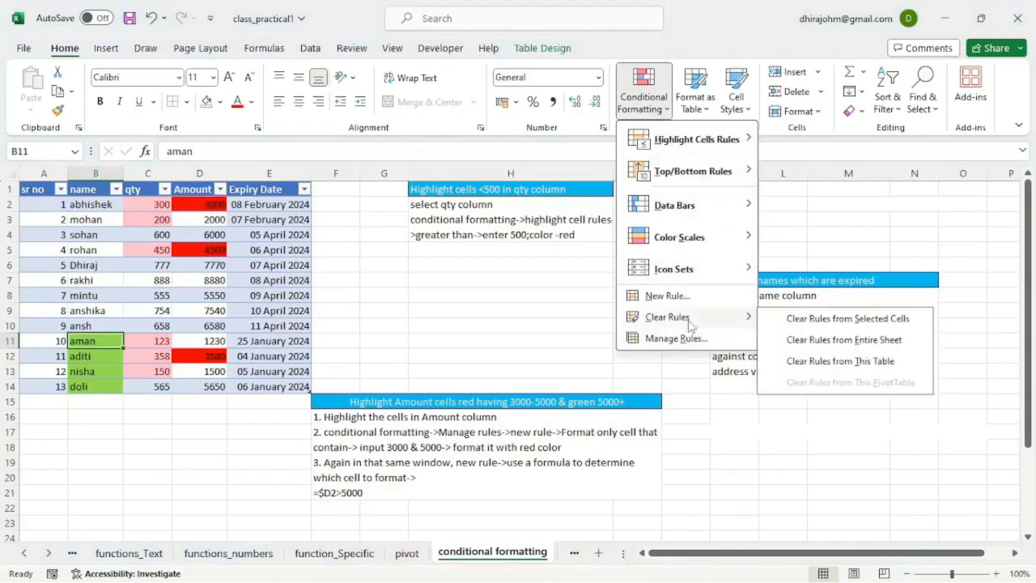
click(824, 364)
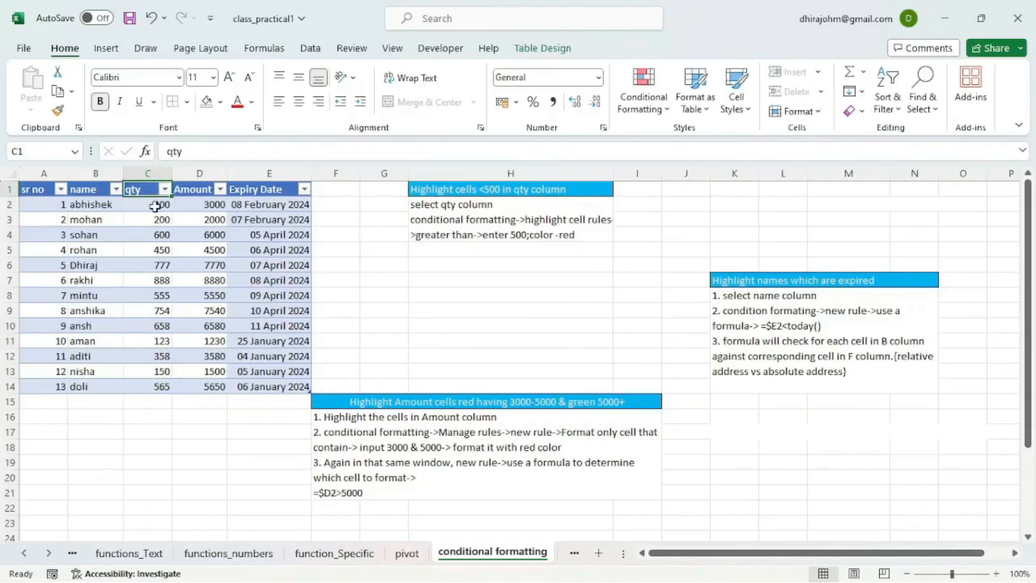
Step: Highlight the qty column values less than 500 with Light Red Fill with Dark Red Text
click(155, 207)
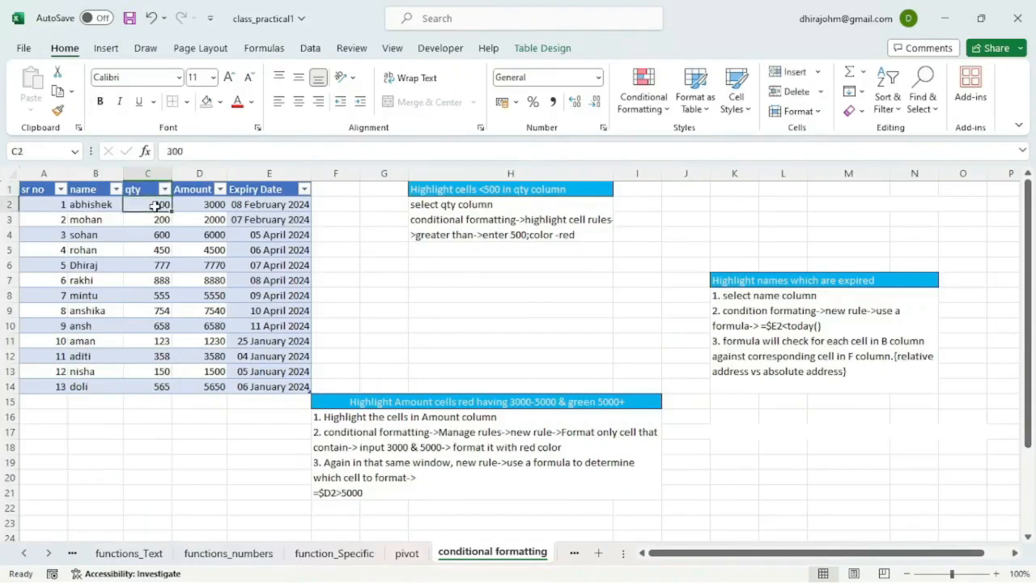
key(ctrl+shift+Down)
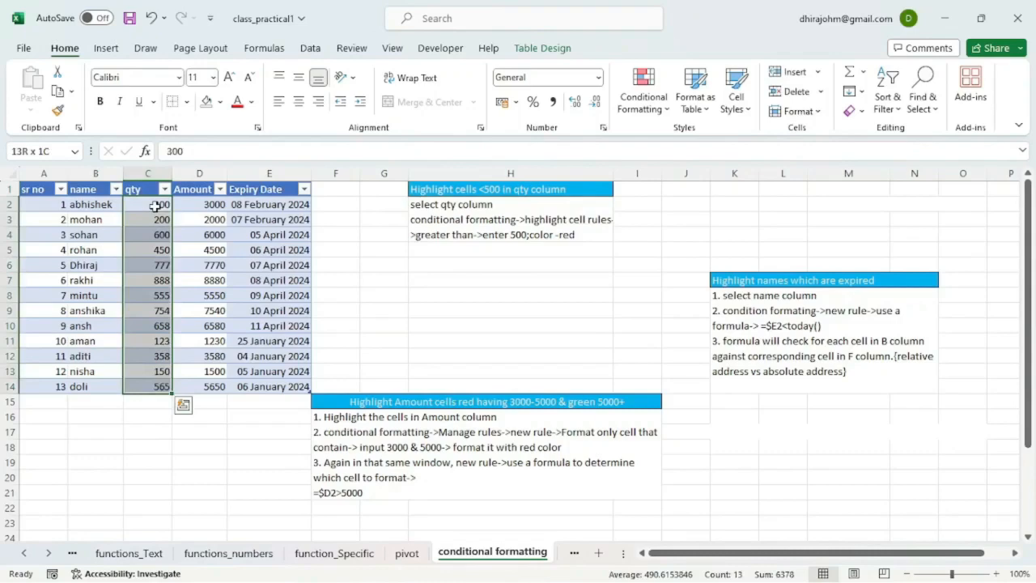
click(650, 114)
mouse_move(701, 142)
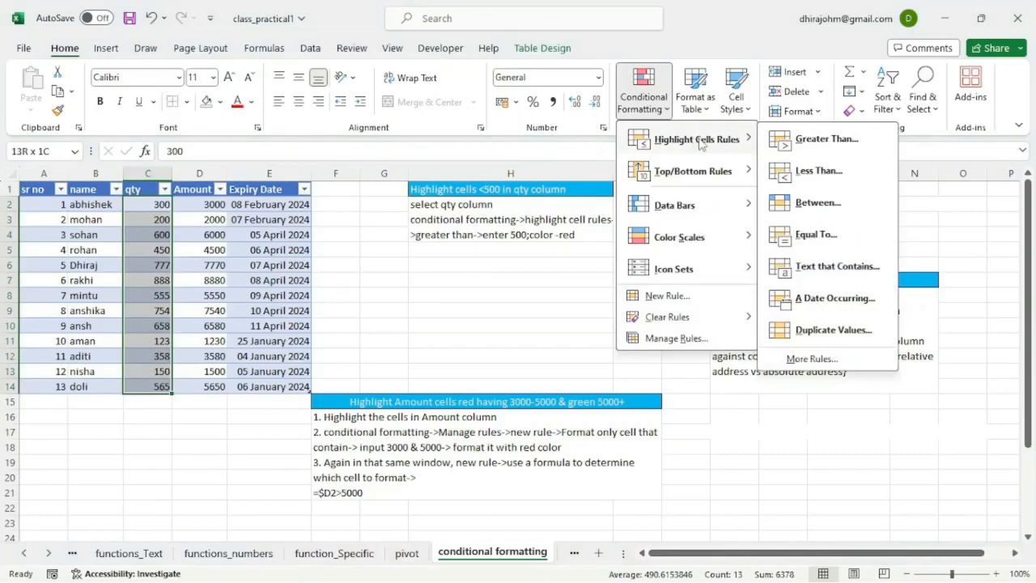
click(819, 171)
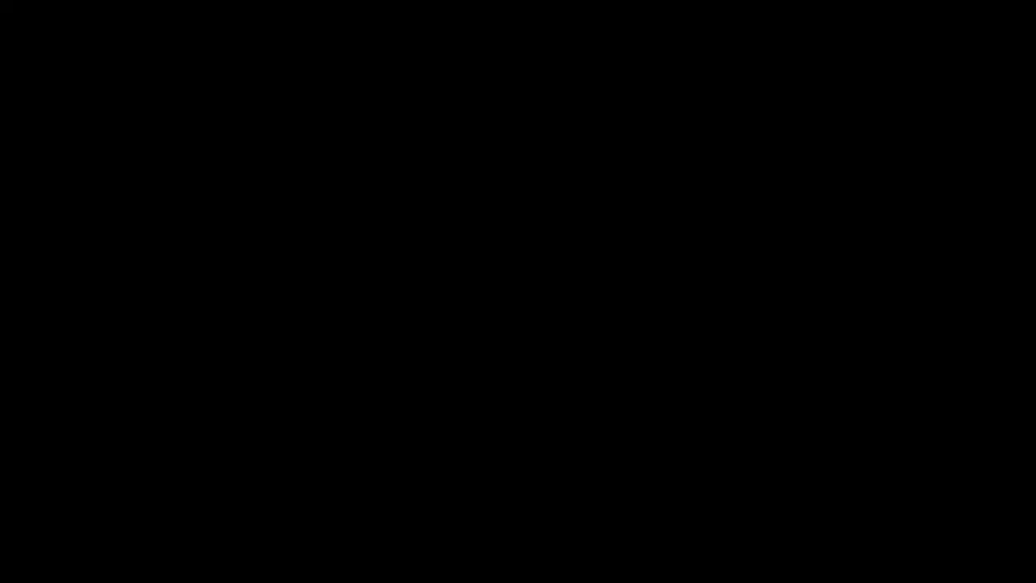
text(5)
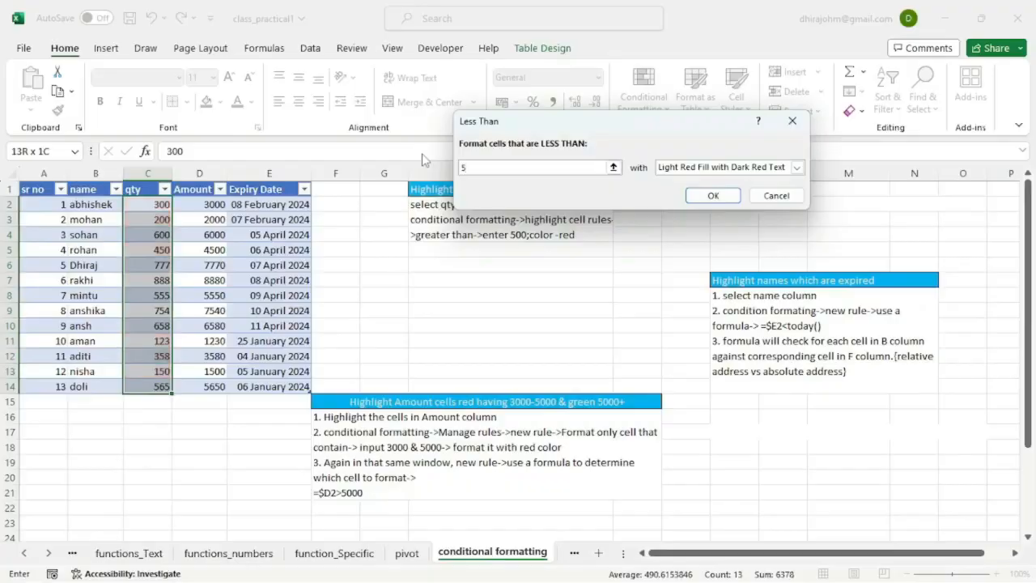
text(00)
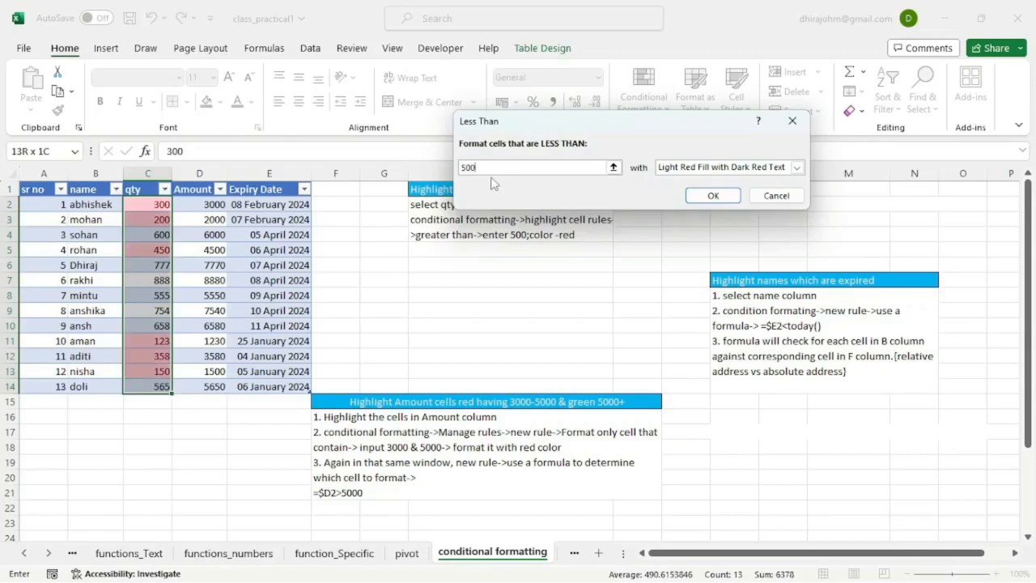
click(712, 196)
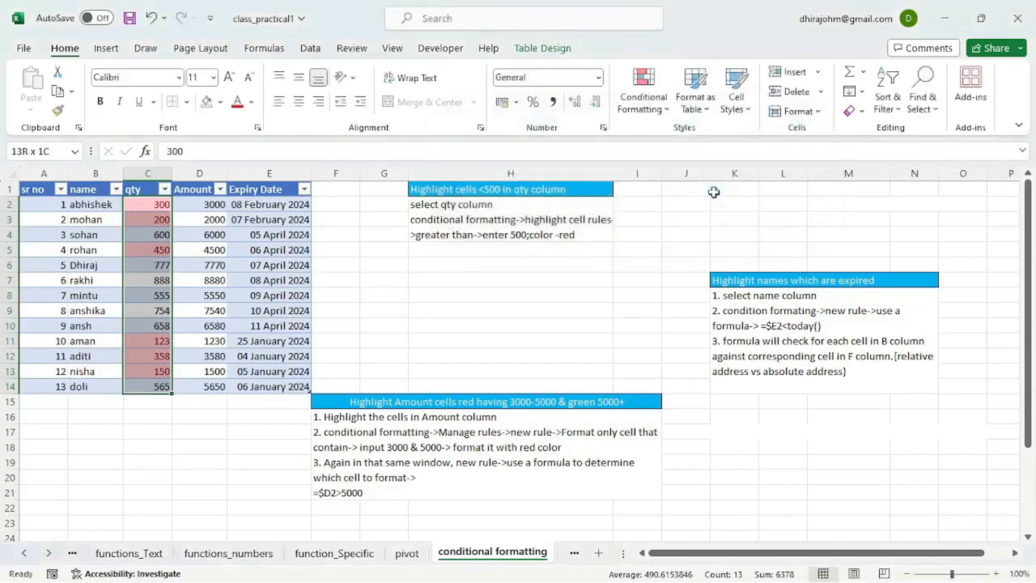
click(162, 205)
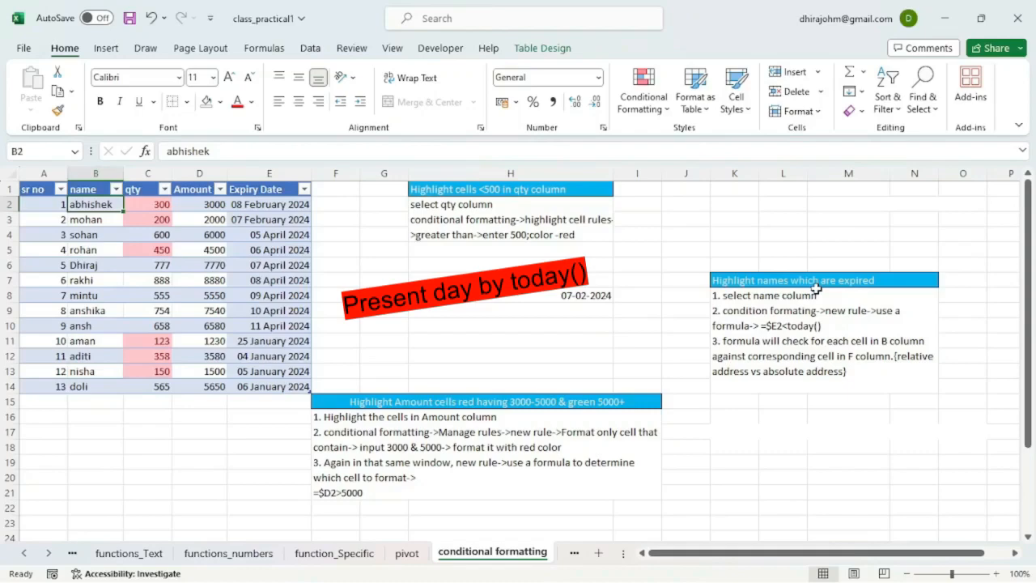
Step: Start a new conditional formatting rule for the name column values that uses a formula to determine which cells to format
click(580, 296)
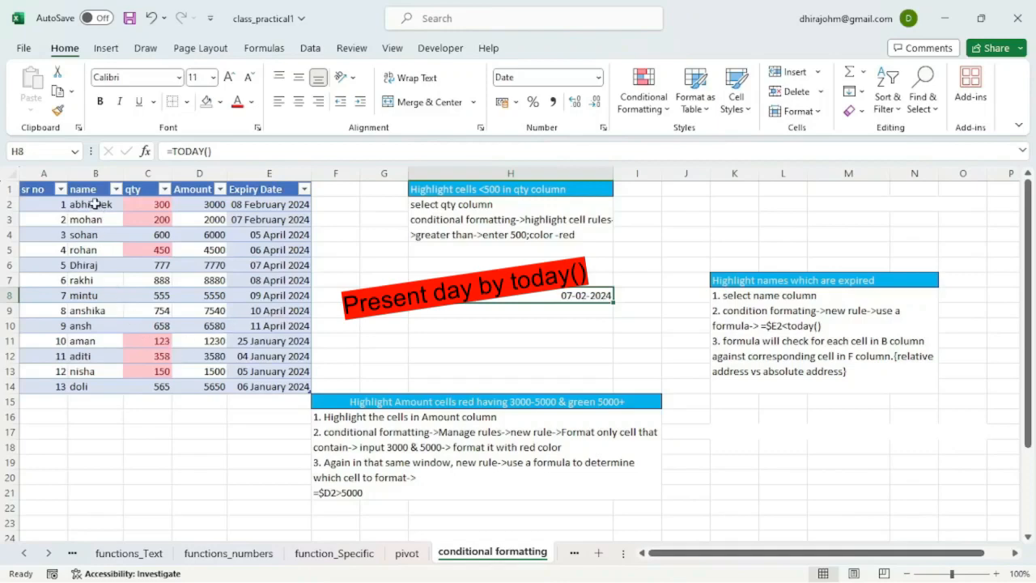
drag(95, 204, 84, 387)
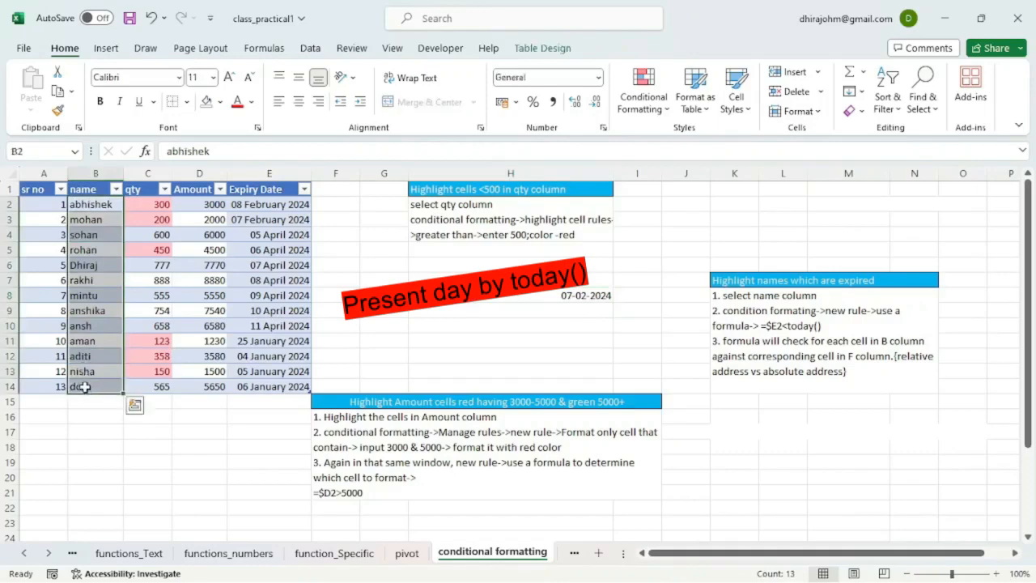
click(277, 209)
click(101, 205)
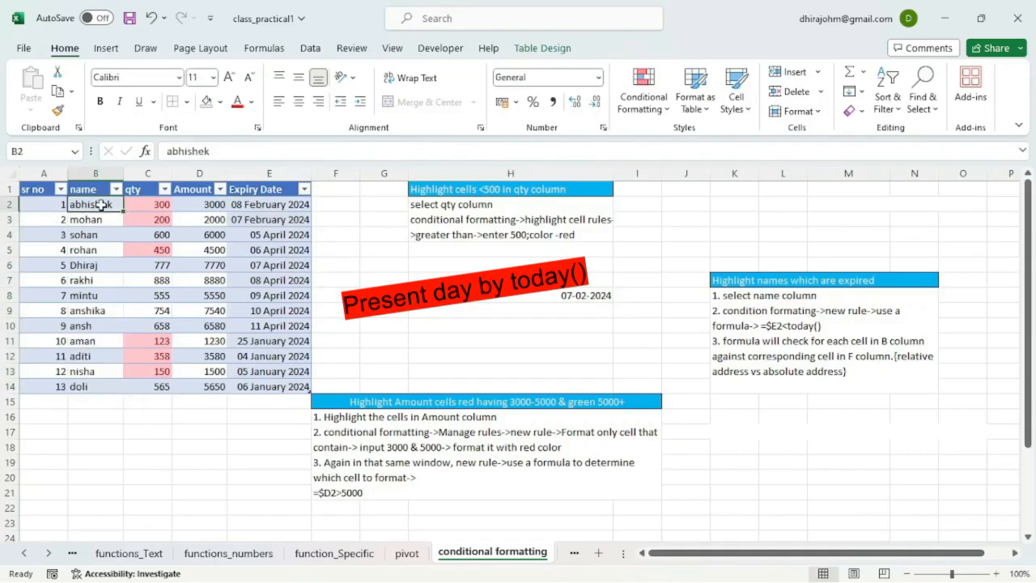
key(ctrl+shift+Down)
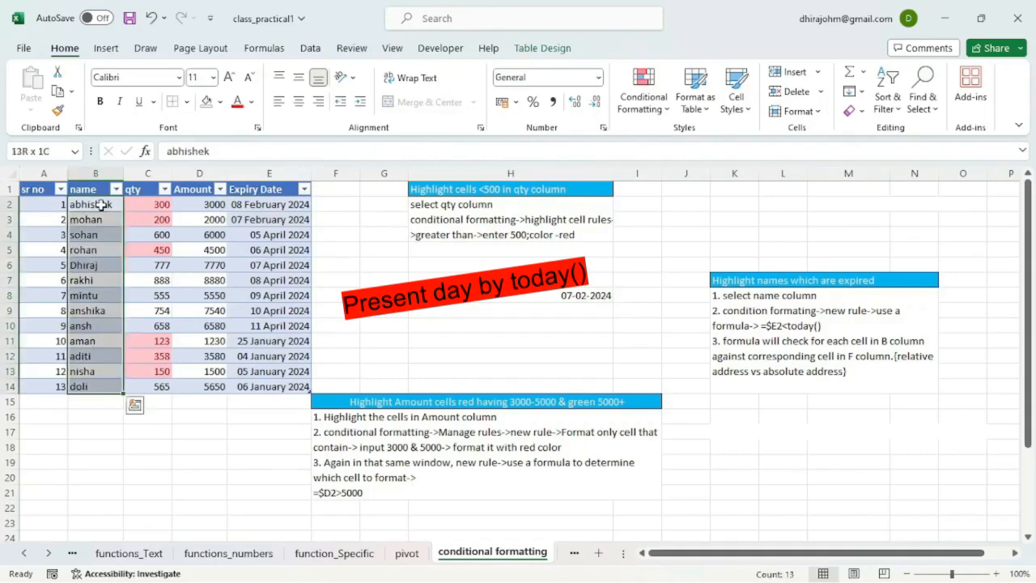
click(659, 103)
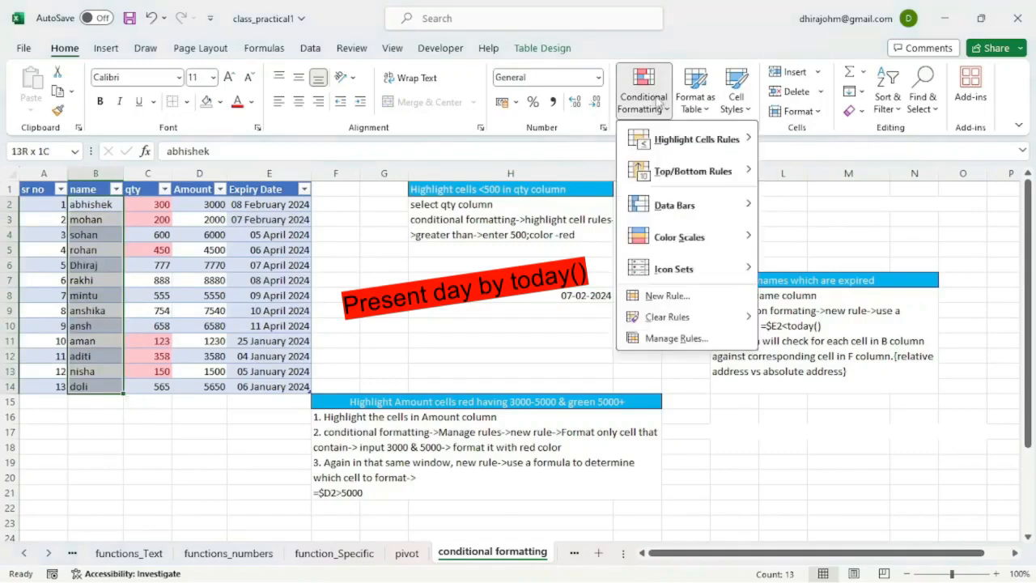
click(665, 296)
click(499, 126)
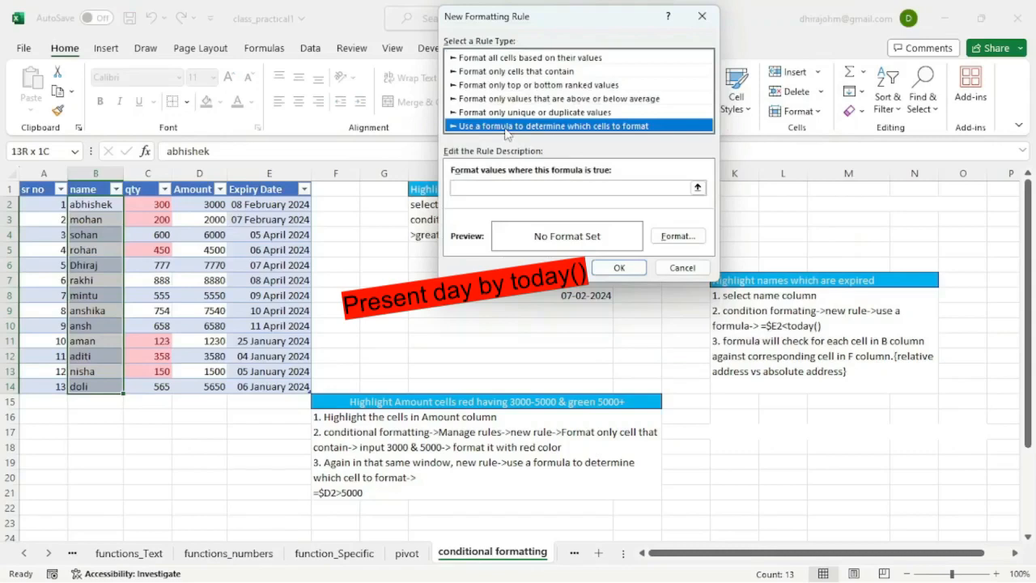
Step: Enter =e2<today() as the condition of the new formatting rule
click(471, 188)
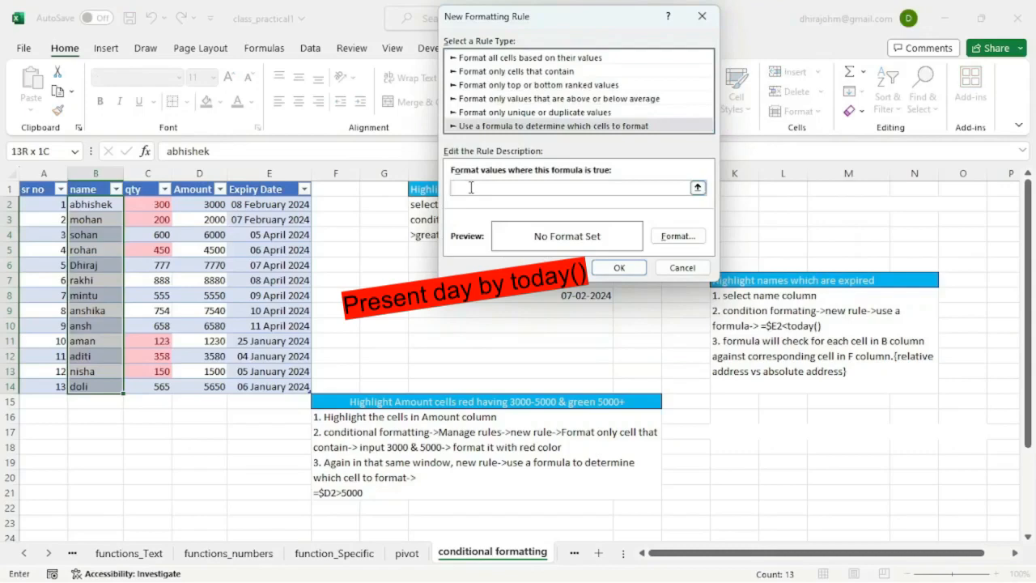
text(=e2)
text(<today())
Step: Give the formula rule a yellow background fill and apply it to the name column
click(672, 237)
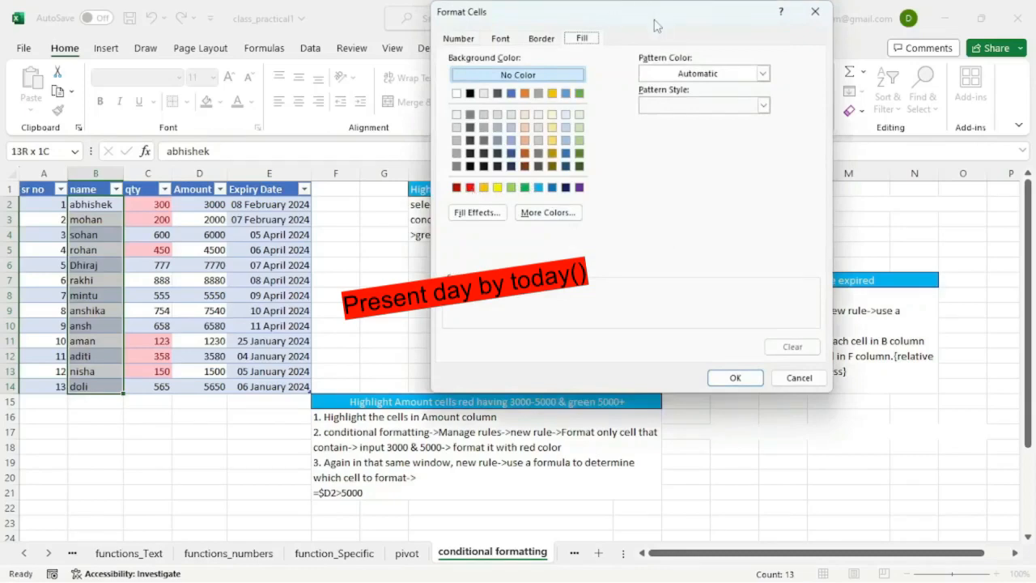
drag(655, 26, 626, 33)
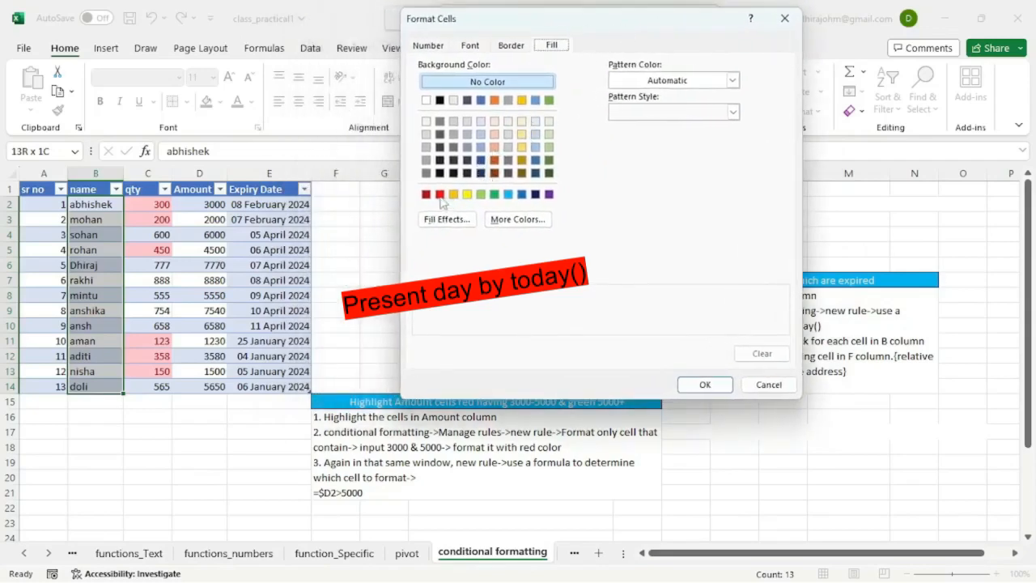
click(467, 195)
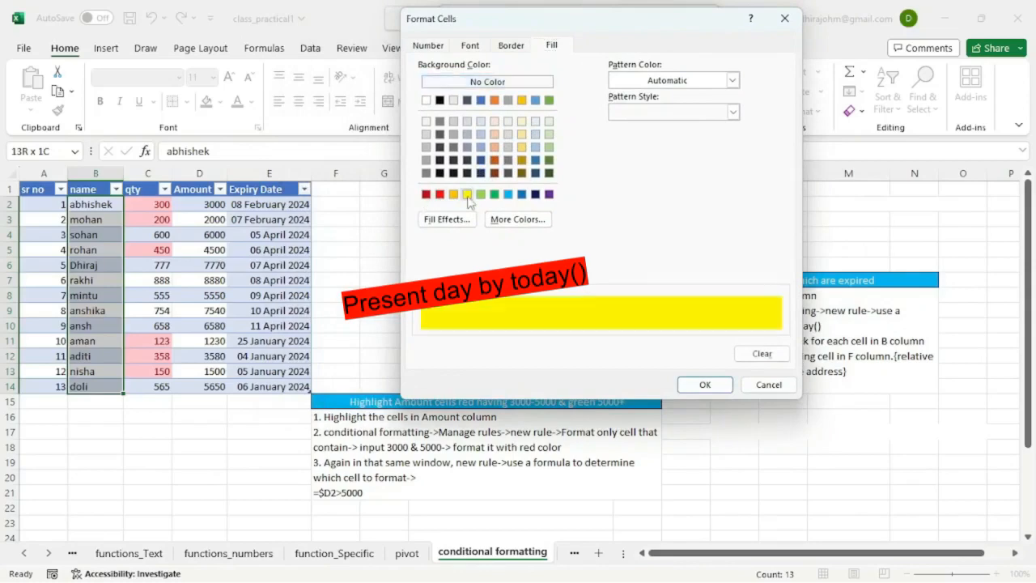
click(713, 386)
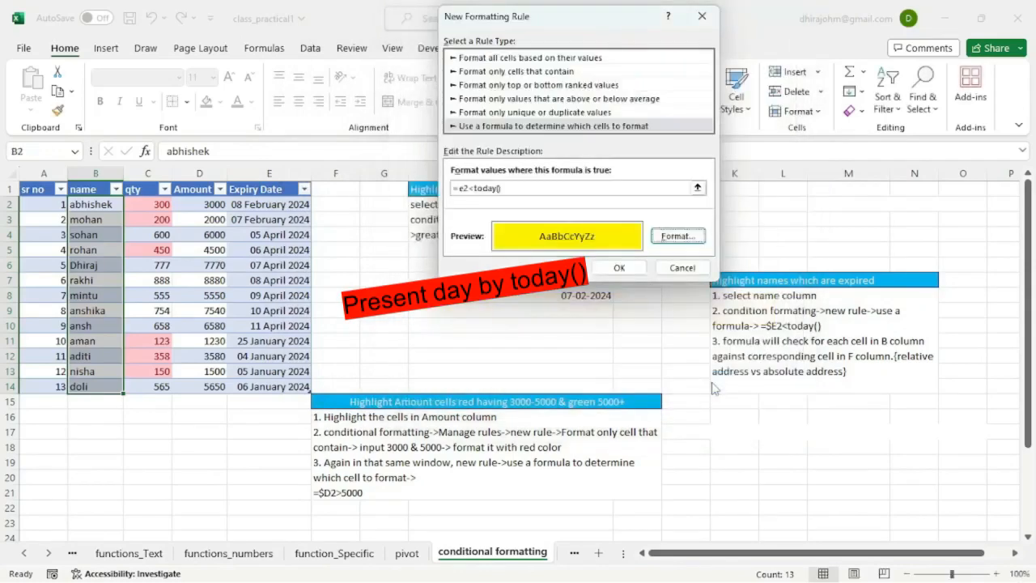
click(624, 271)
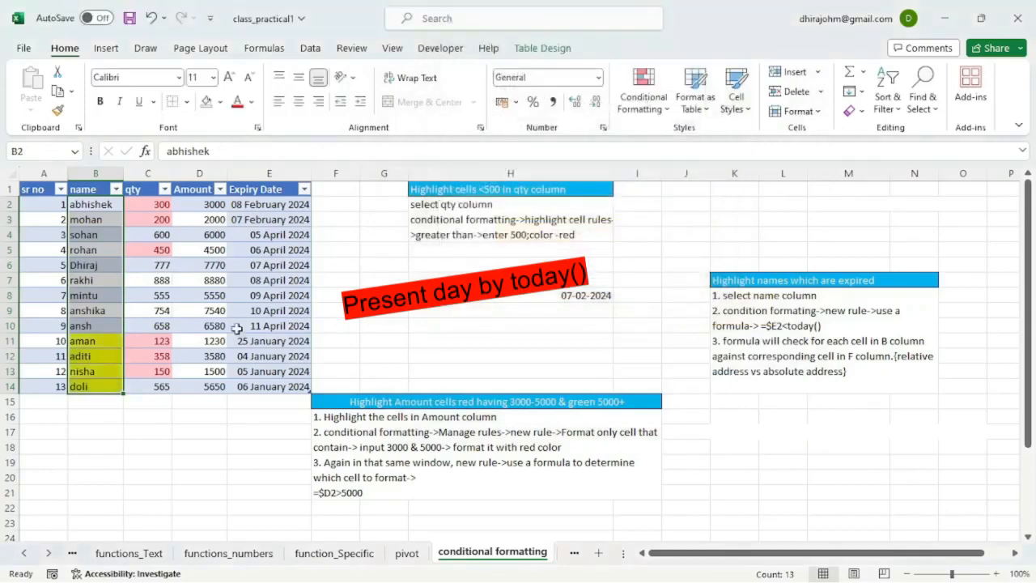
Step: Compare the highlighted names with their expiry dates and with today's date in cell H8
click(102, 343)
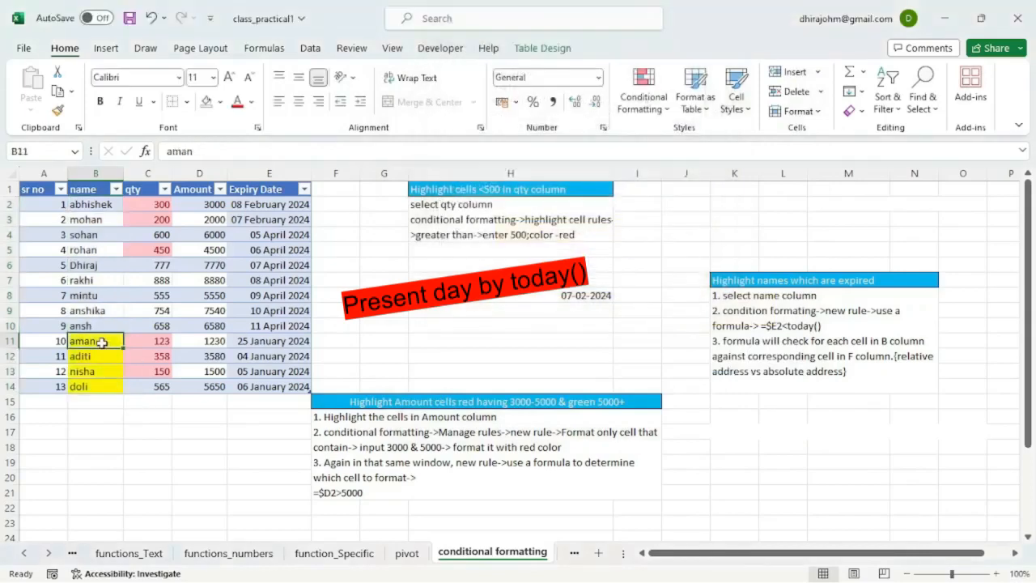
drag(102, 343, 97, 385)
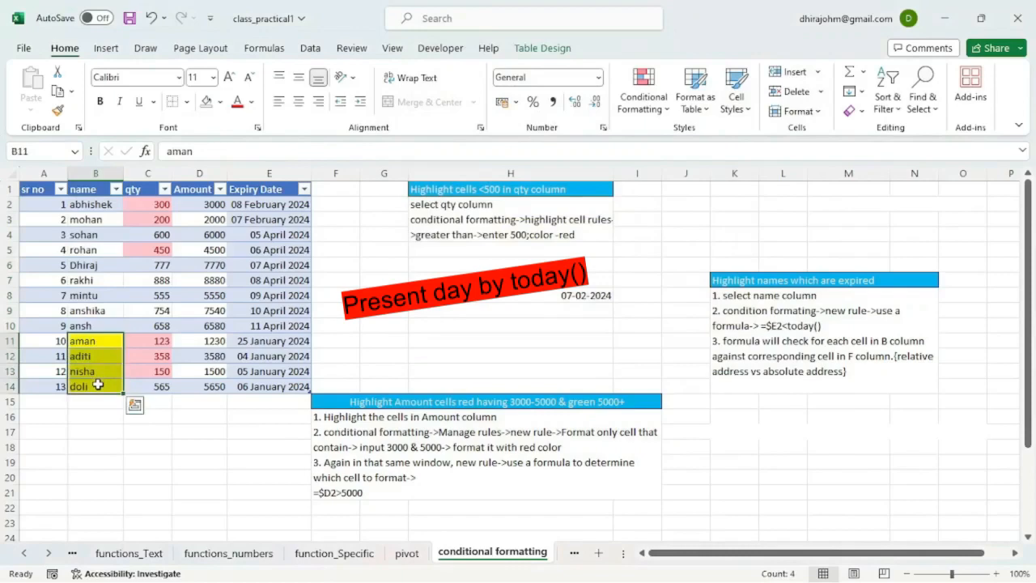
click(111, 343)
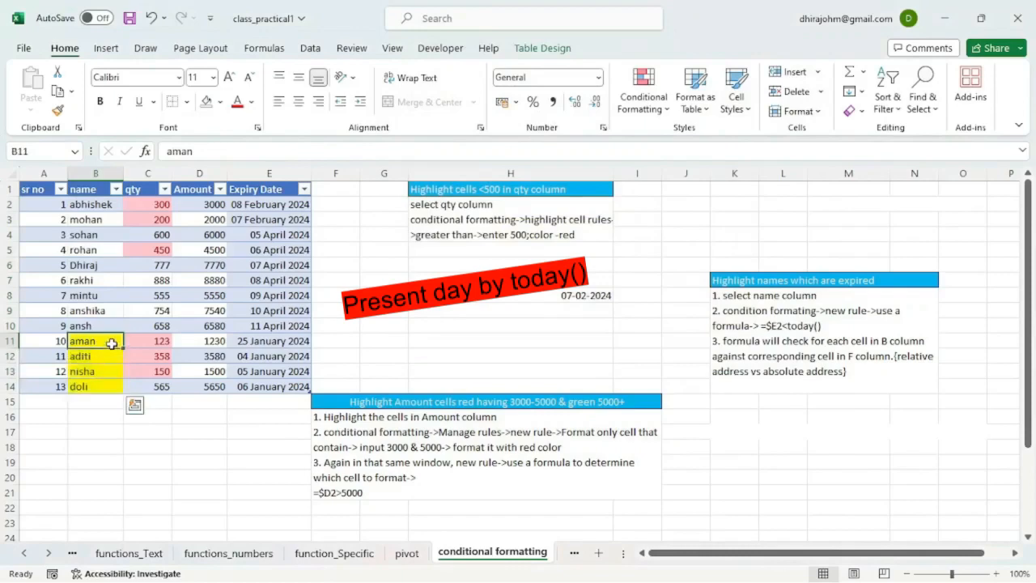
click(265, 342)
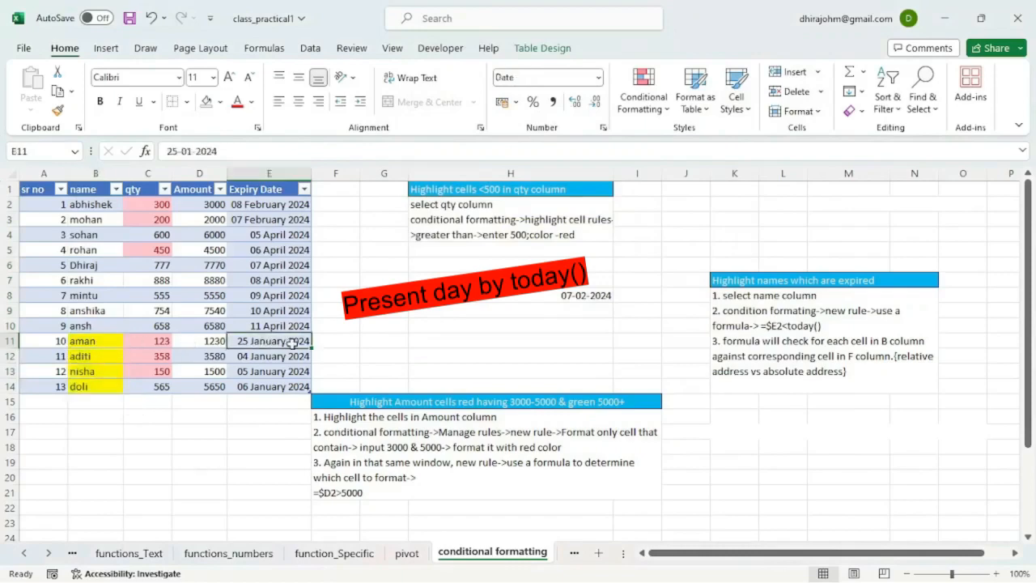
click(263, 372)
click(260, 388)
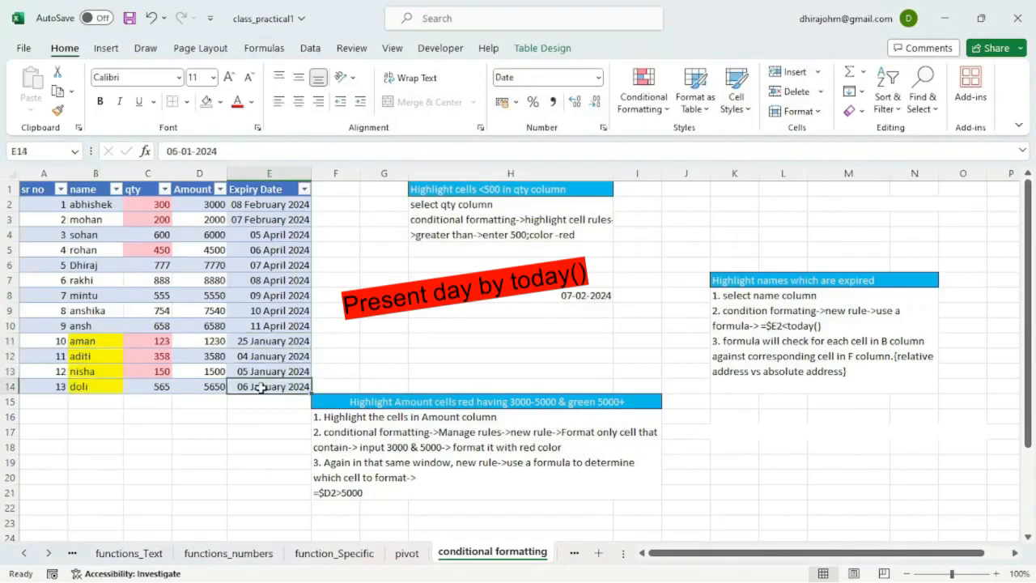
drag(265, 340, 265, 386)
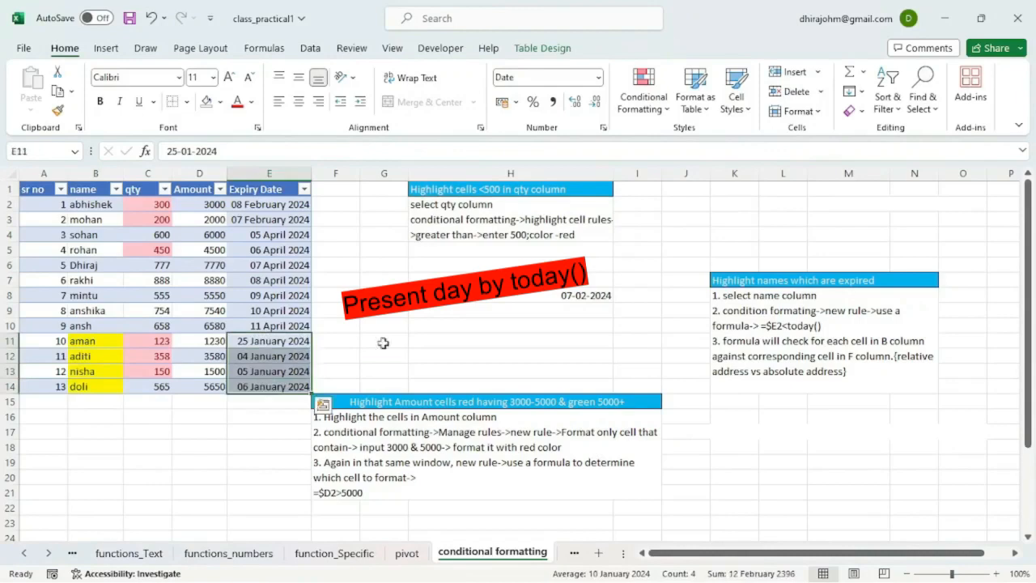
click(572, 297)
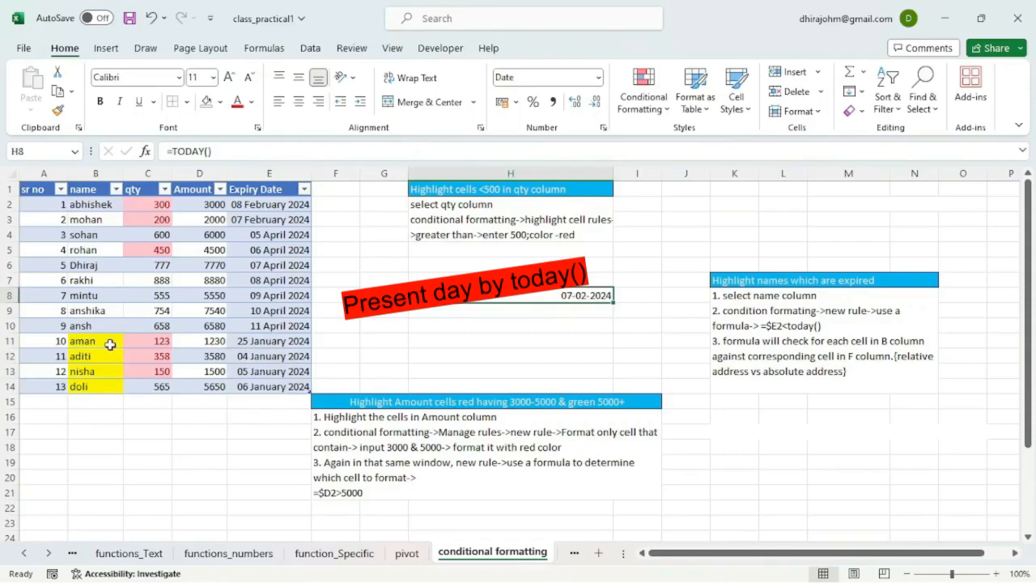
drag(110, 344, 103, 386)
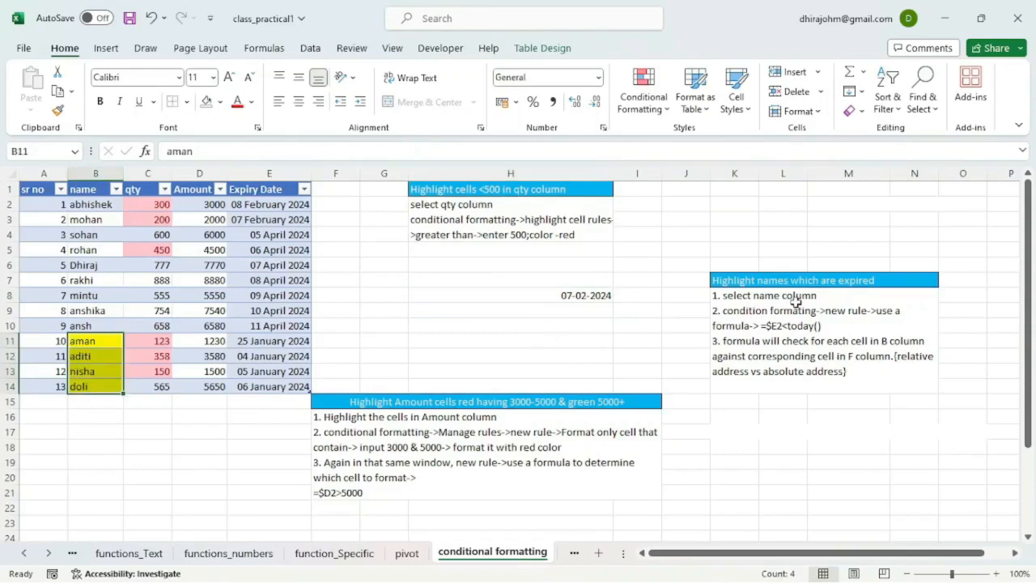
Step: Start a new conditional formatting rule from the rules manager for the Amount column values that formats only cells that contain given values
click(384, 404)
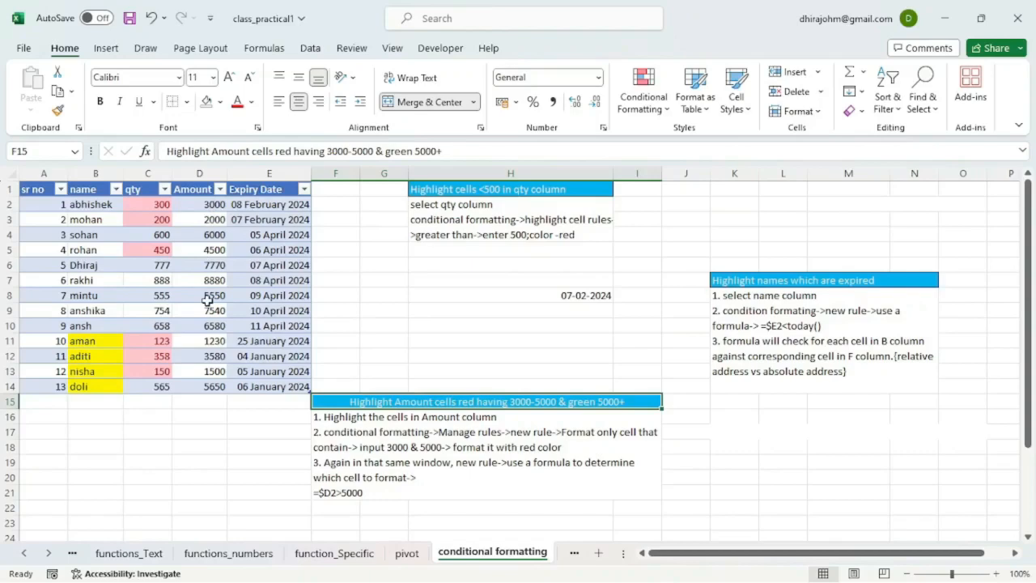
click(208, 204)
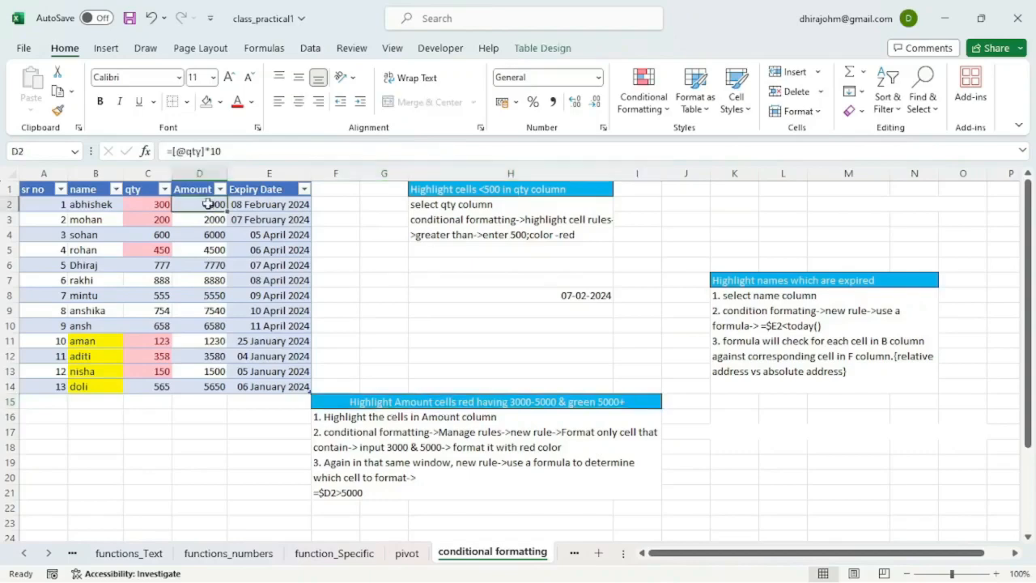
key(ctrl+shift+Down)
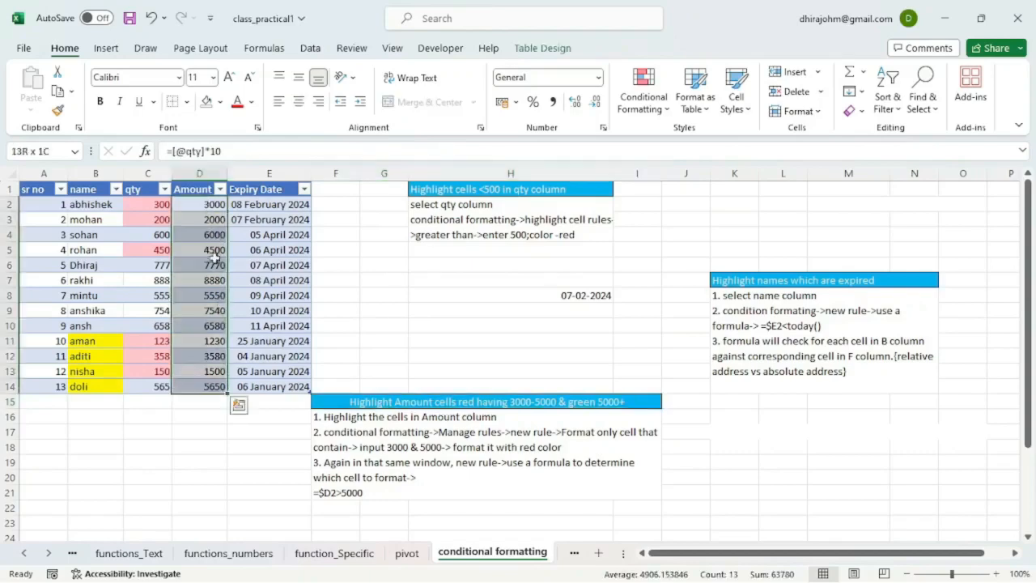
click(652, 116)
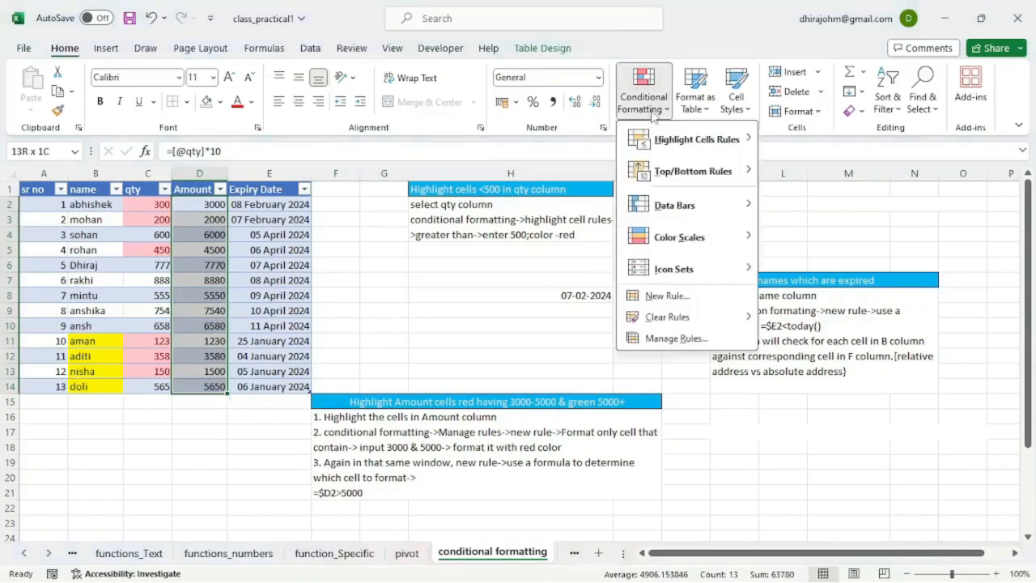
mouse_move(688, 148)
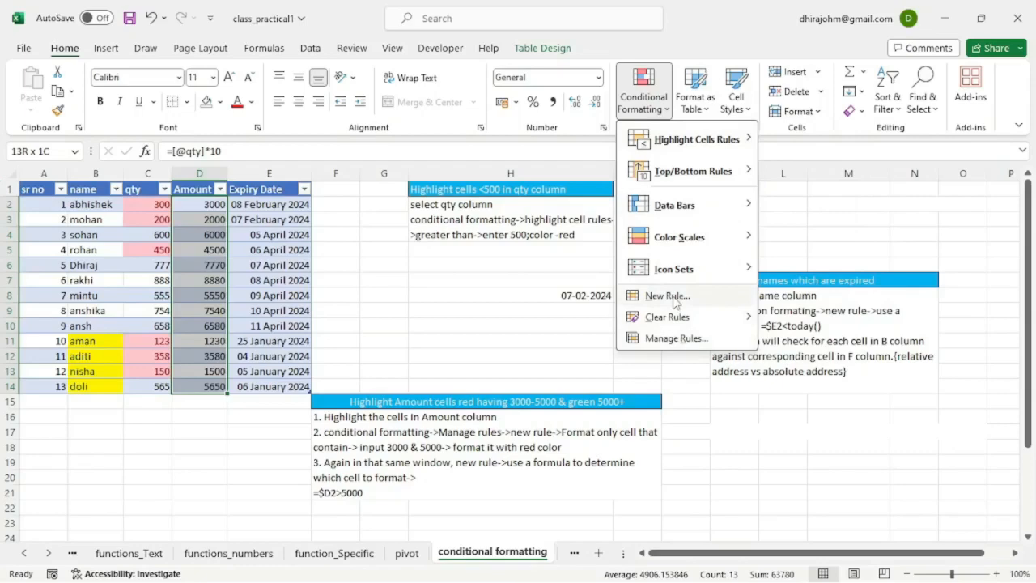
click(665, 339)
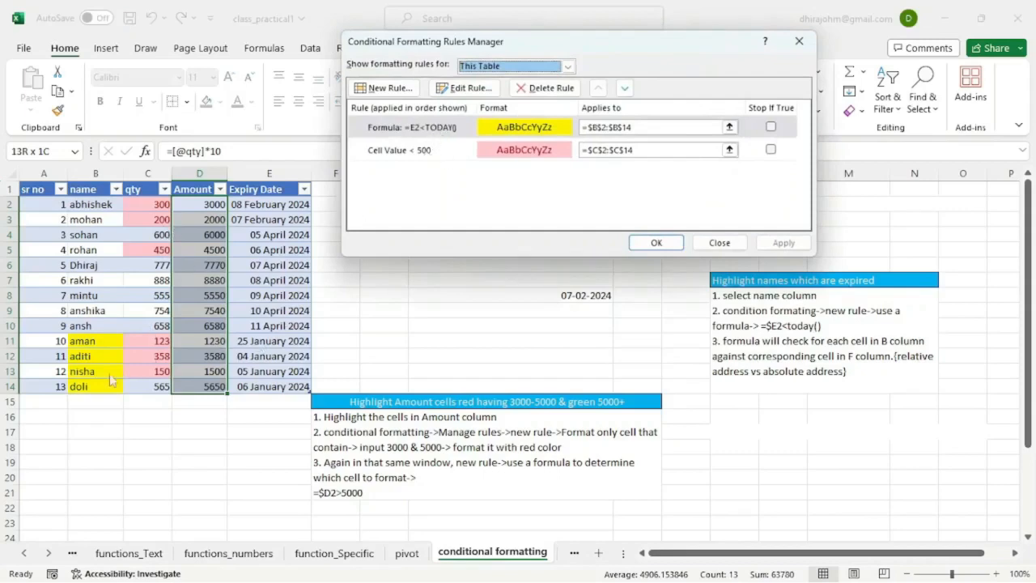
click(384, 89)
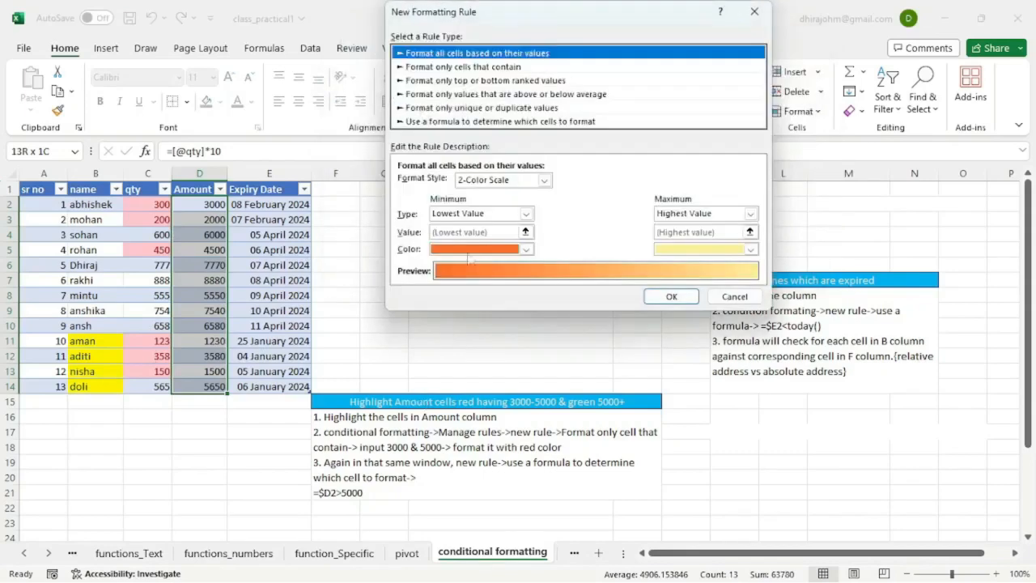
click(463, 68)
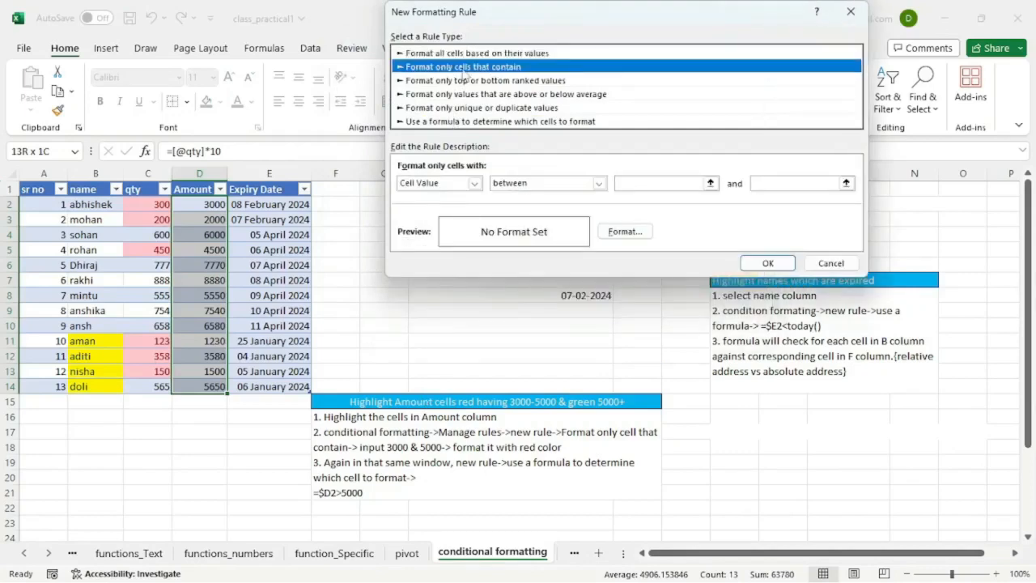
Step: Set the new rule's condition to cell values between 3000 and 5000
click(659, 184)
text(3000)
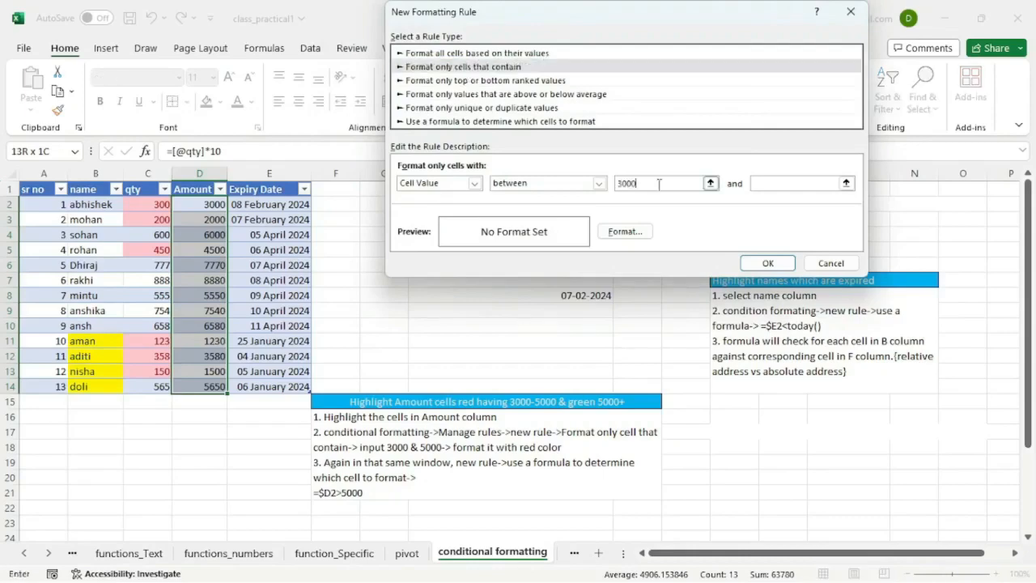
click(777, 185)
text(5000)
Step: Give the 3000 to 5000 rule a dark red background fill and apply it to the Amount values
click(625, 233)
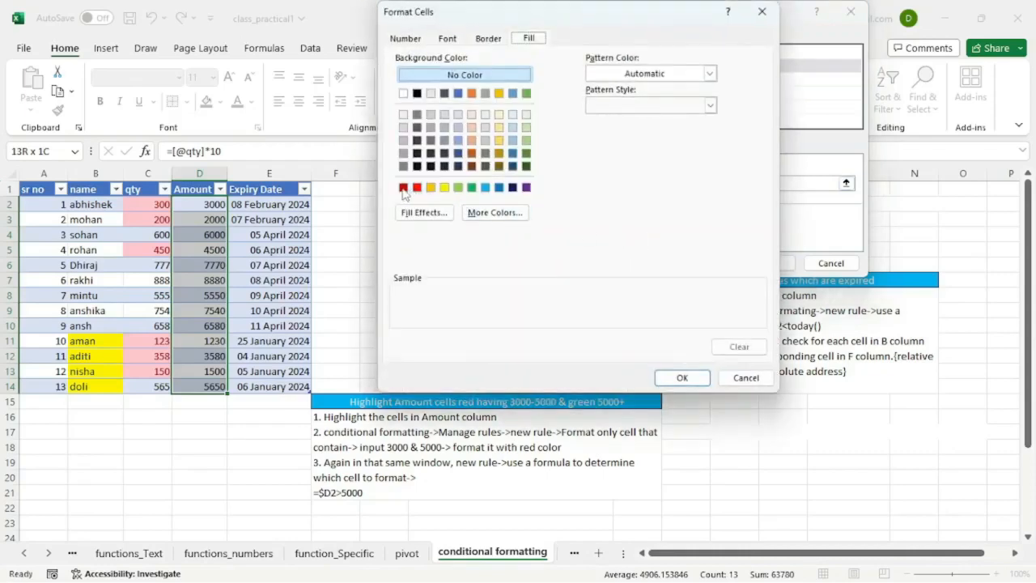
click(403, 188)
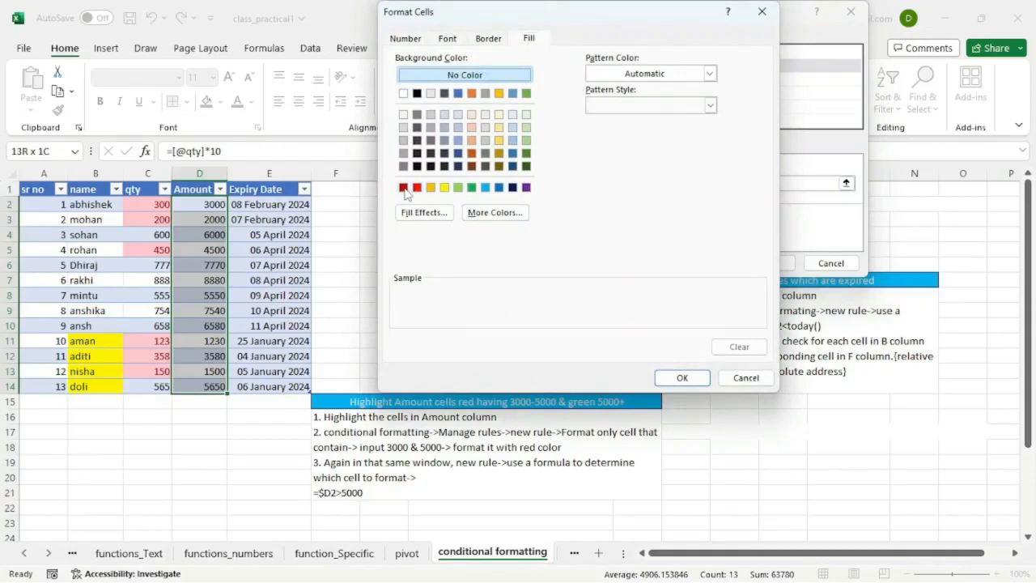
click(680, 377)
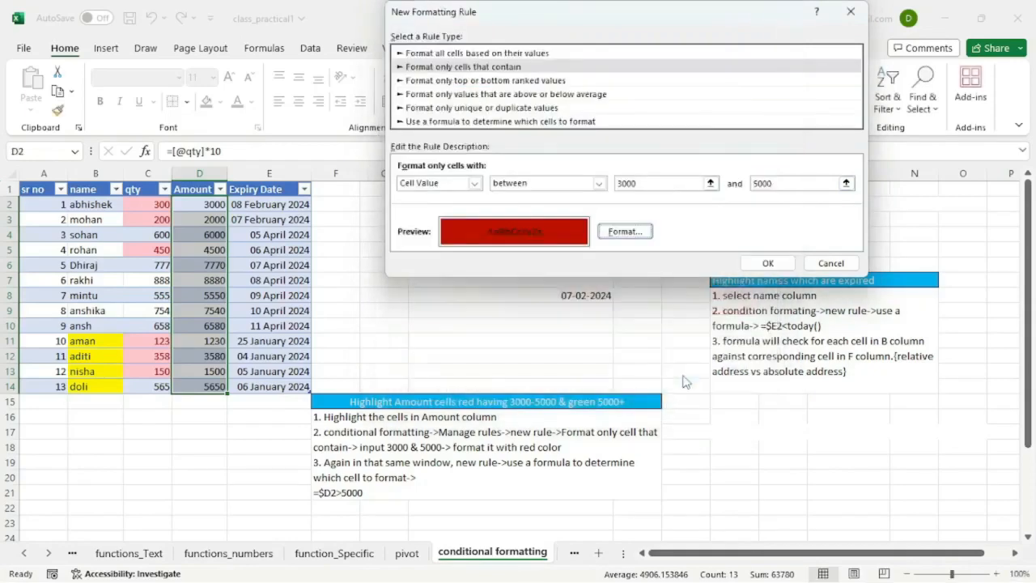
click(768, 263)
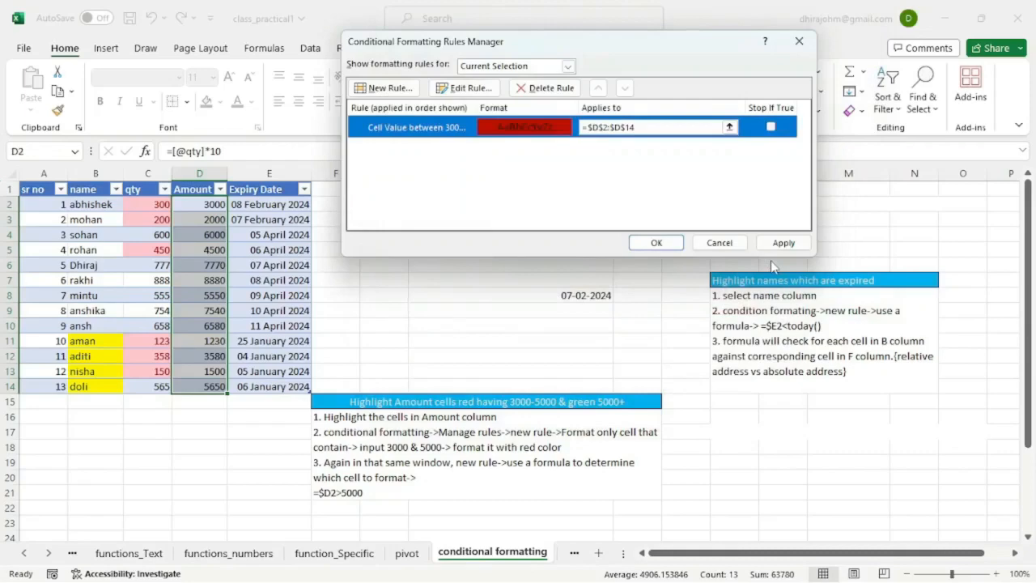
click(780, 244)
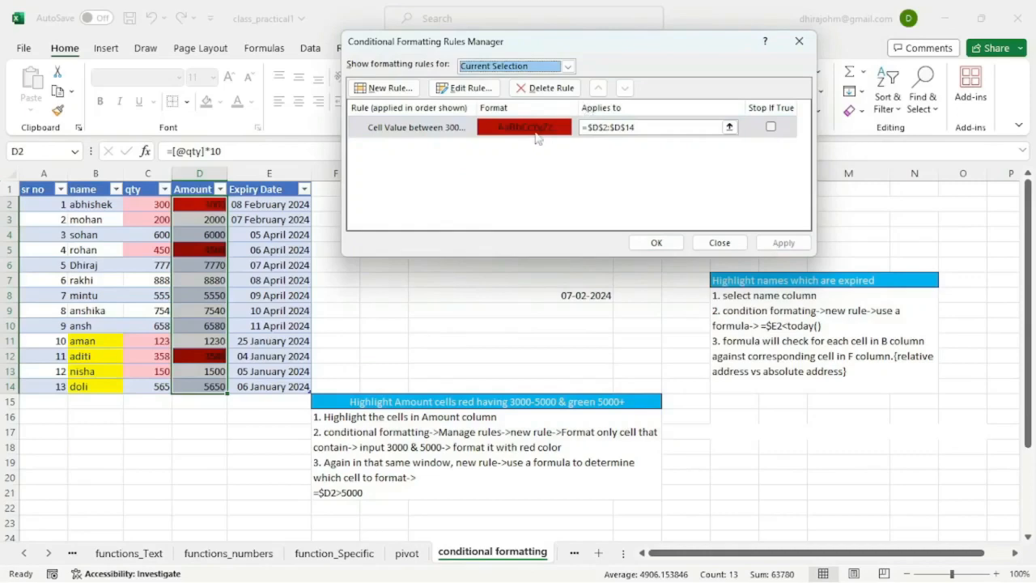
Step: Add another rule for the Amount values that formats only cells with a value greater than 5000
click(394, 90)
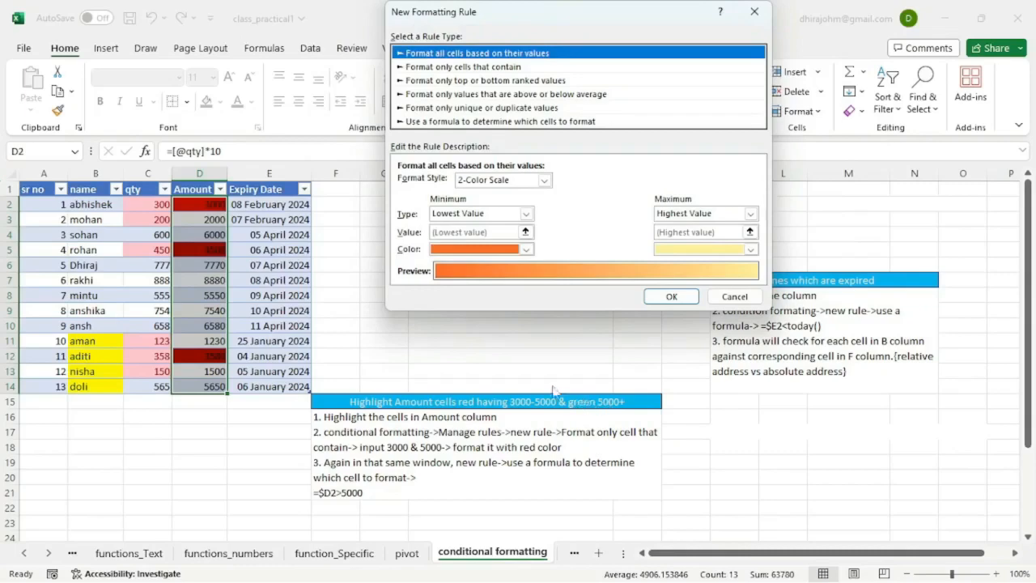
click(479, 67)
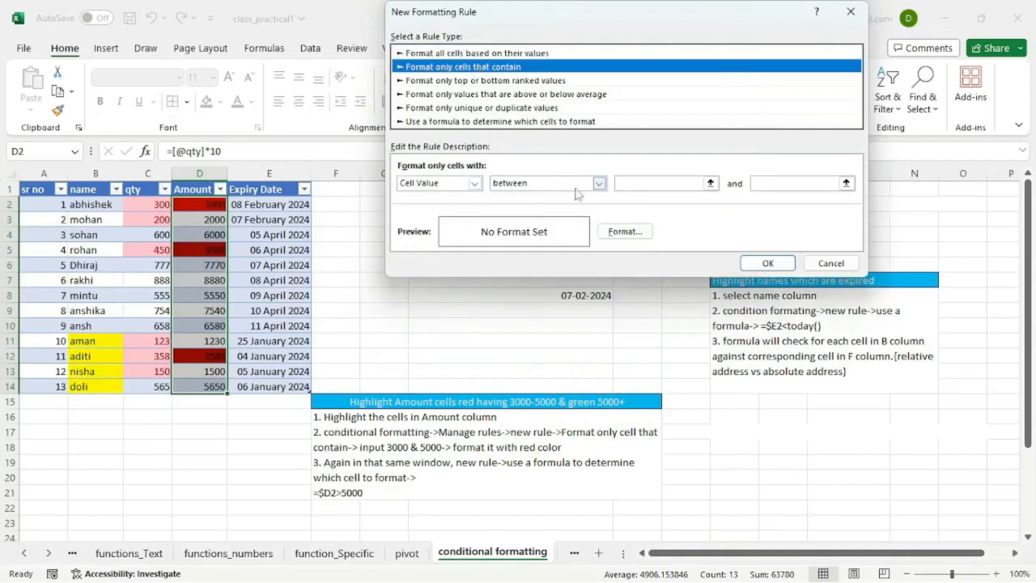
click(600, 184)
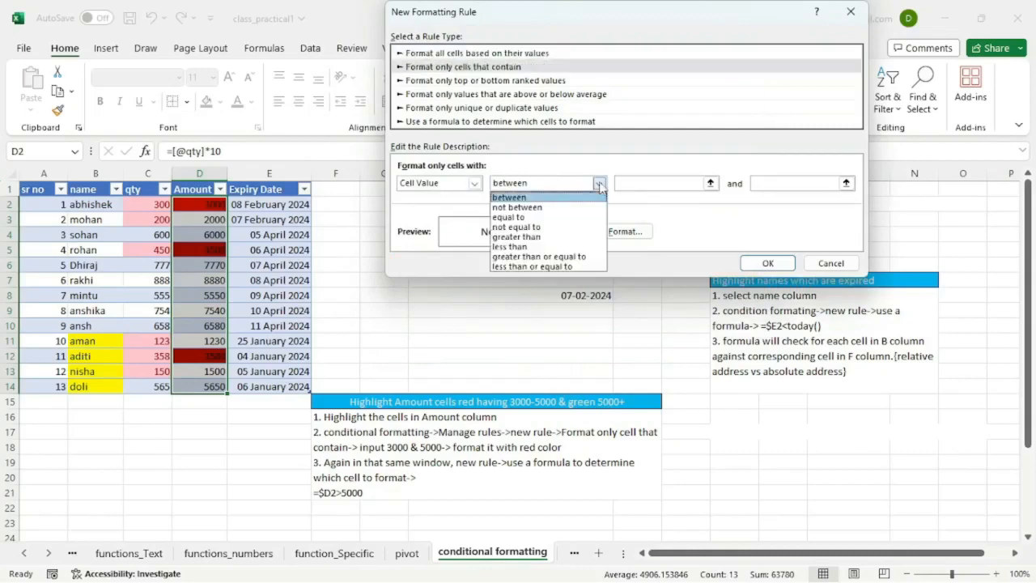
click(521, 240)
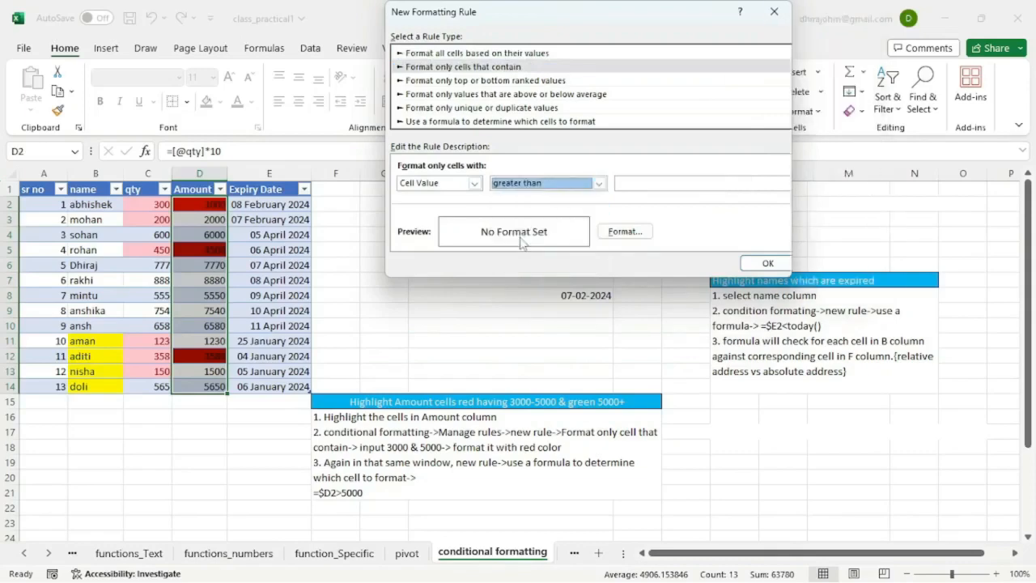
click(648, 187)
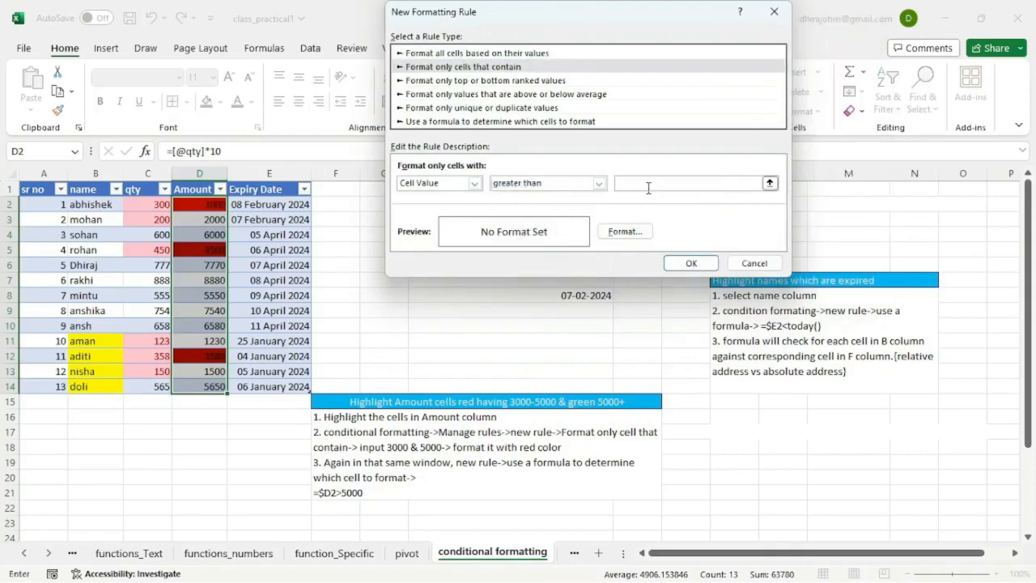
text(5000)
Step: Give the greater than 5000 rule a green background fill, apply it and close the rules manager
click(625, 231)
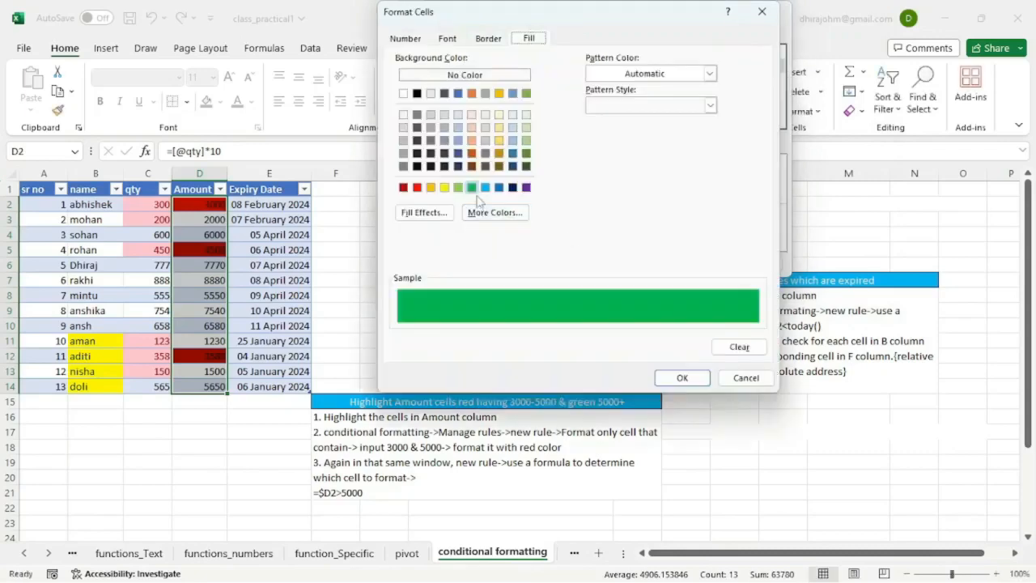
click(681, 378)
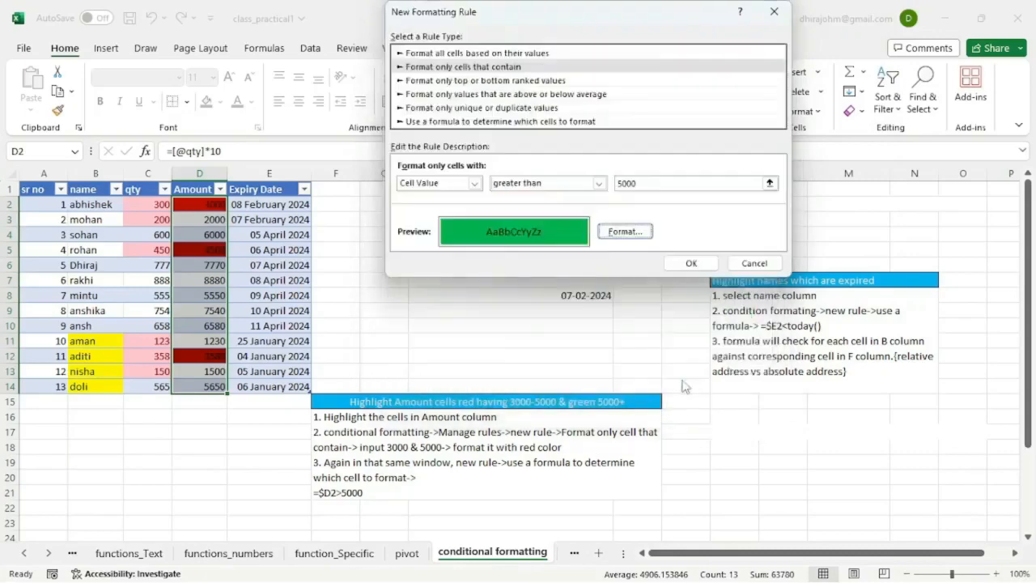
click(692, 264)
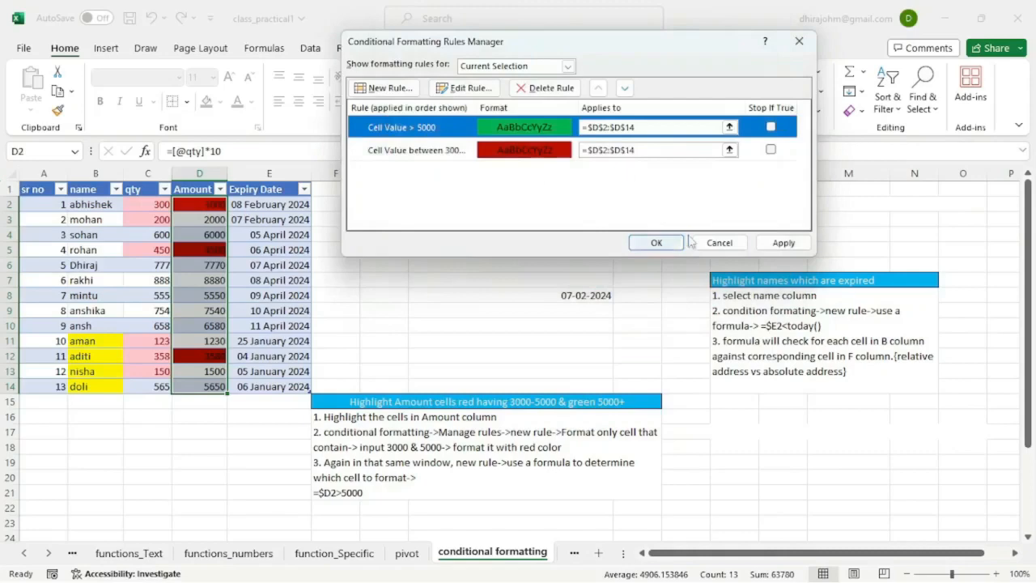
click(778, 242)
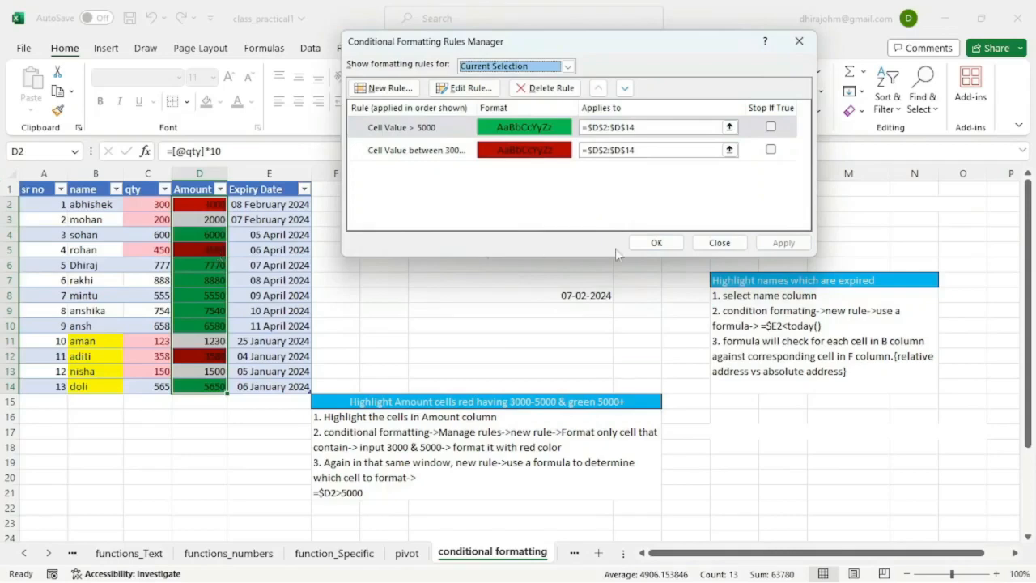
click(657, 243)
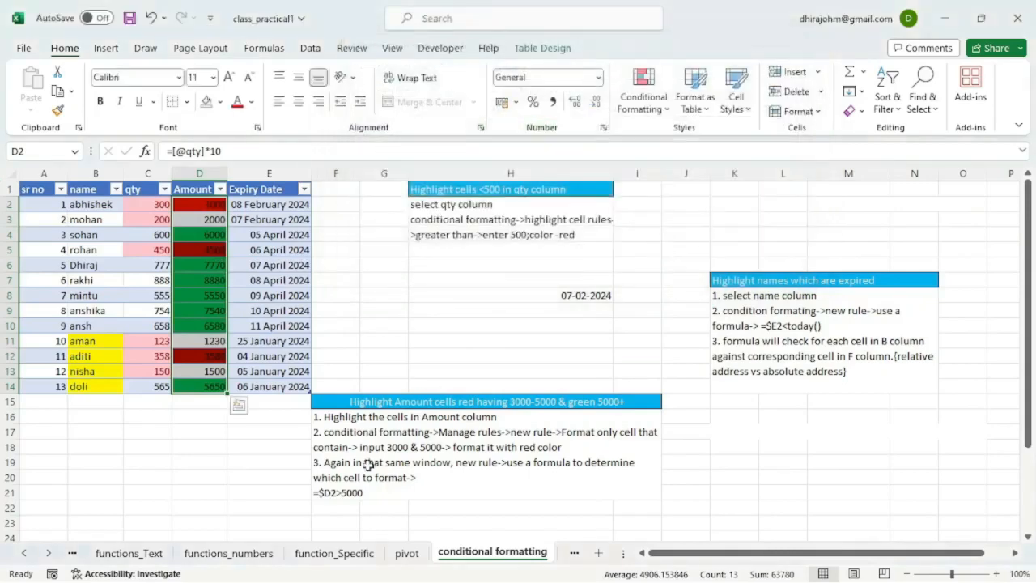
Step: Delete the Cell Value > 5000 rule from the table's conditional formatting rules and apply the deletion
mouse_move(601, 573)
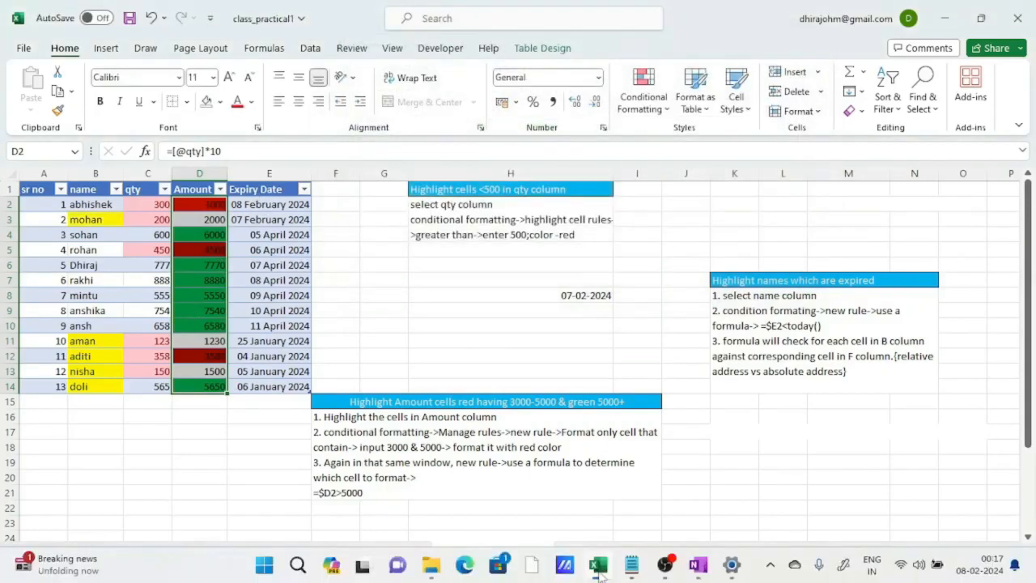
click(643, 96)
mouse_move(708, 143)
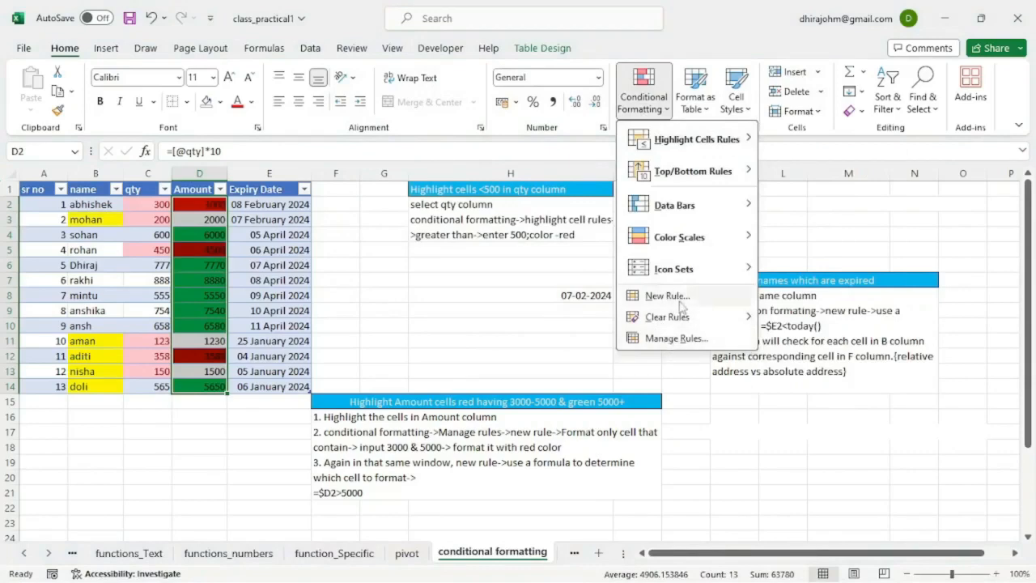
click(673, 340)
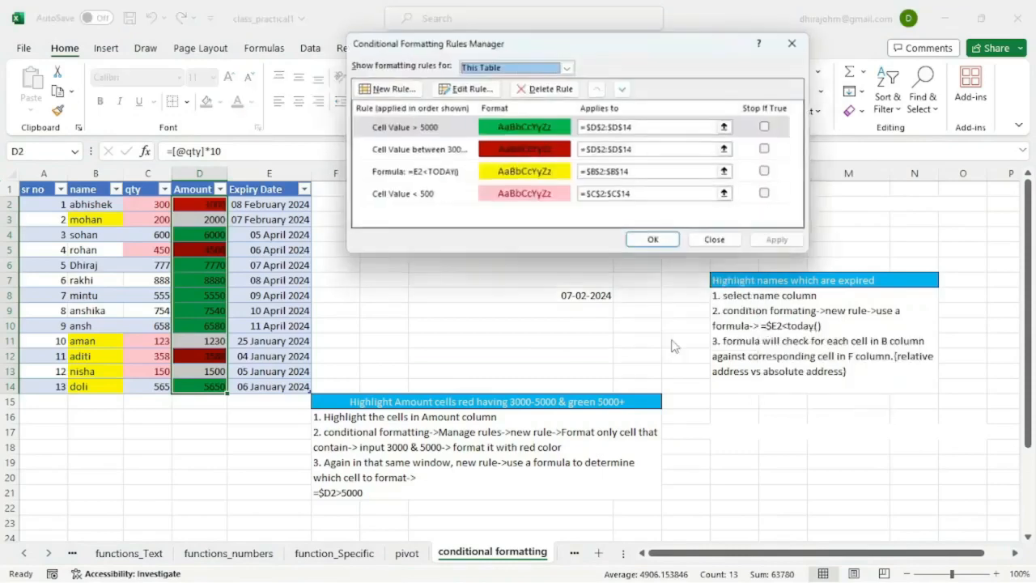
click(430, 135)
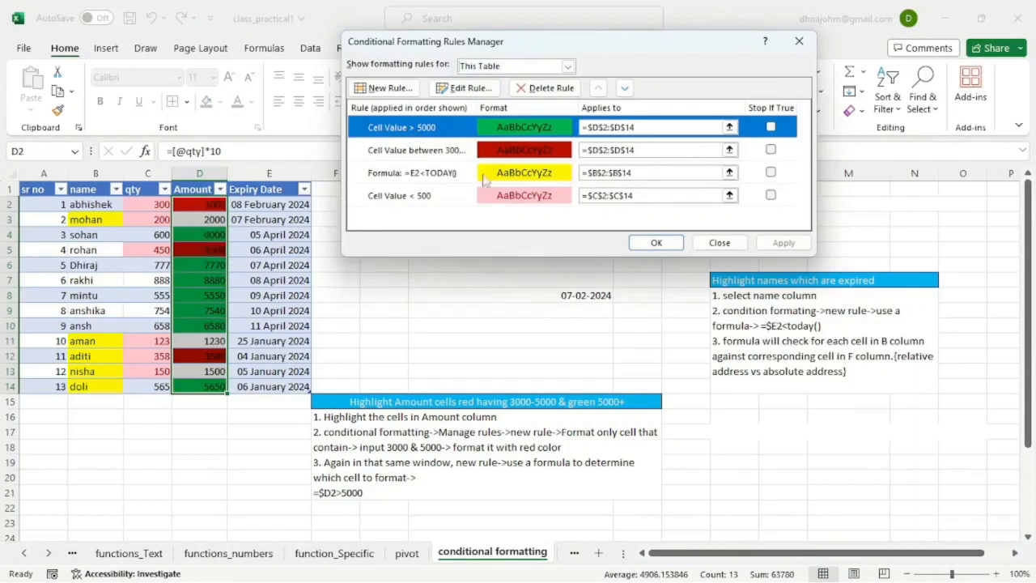
click(536, 89)
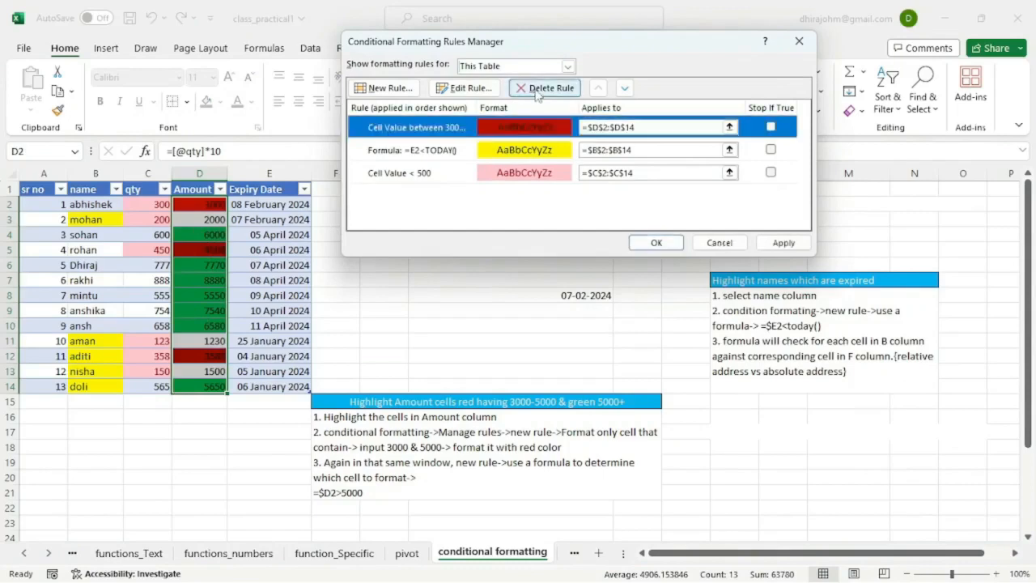
click(781, 242)
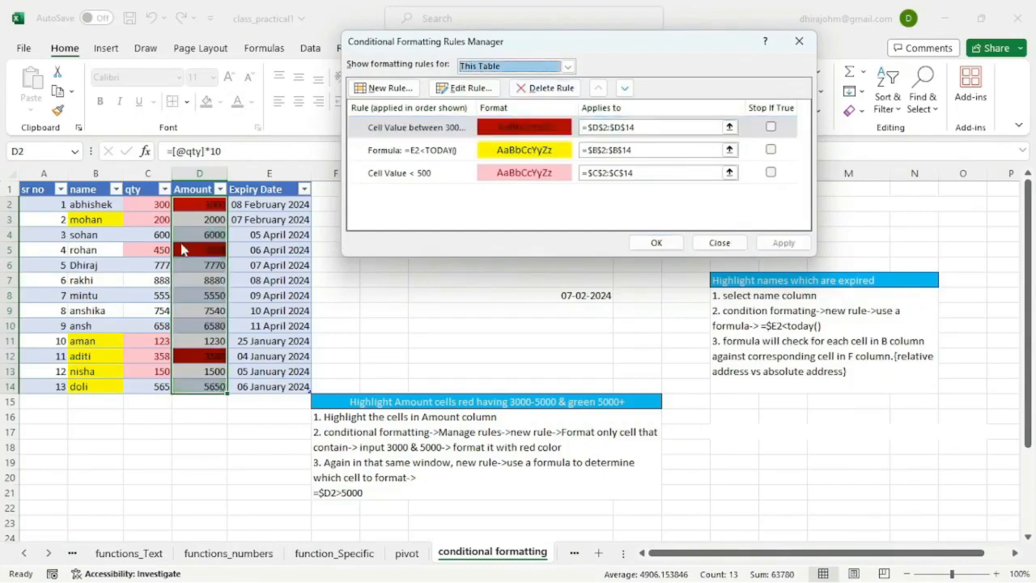
Step: Create a new rule for the Amount values that uses the formula =D2>5000 to determine which cells to format
click(389, 89)
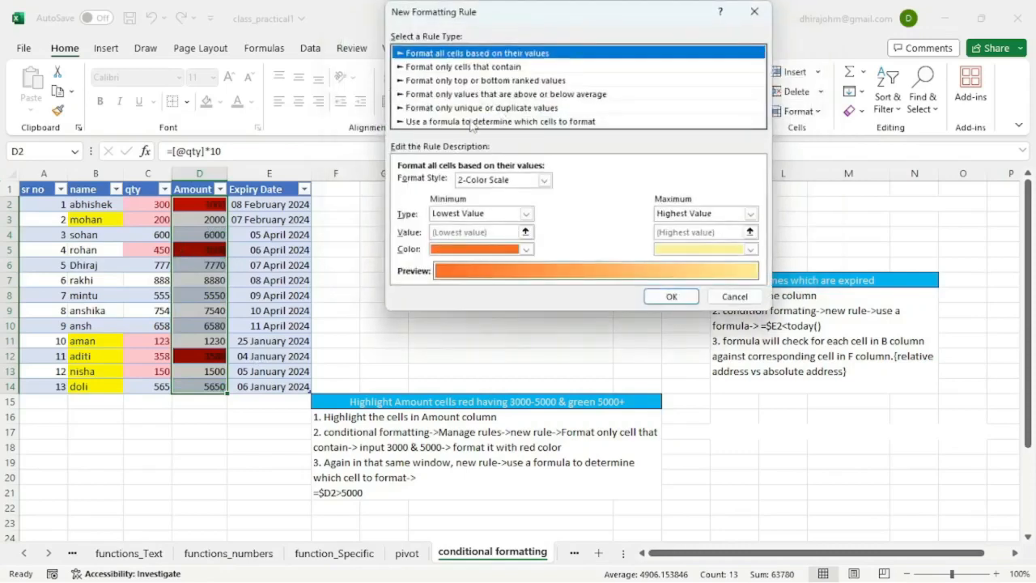
click(471, 122)
click(425, 184)
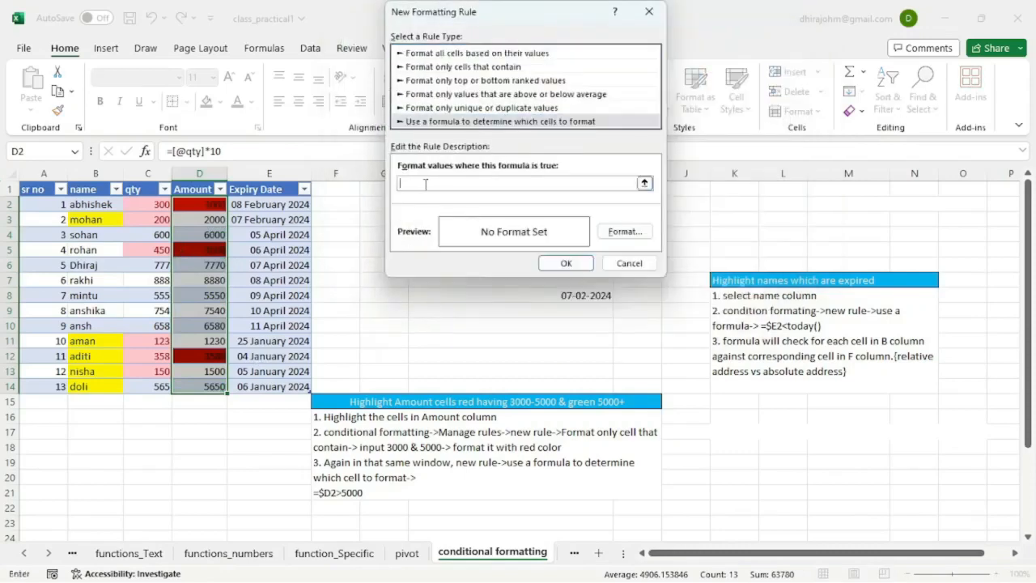
text(=D2>5000)
Step: Give the =D2>5000 formula rule a green background fill, apply it and close the rules manager
click(624, 232)
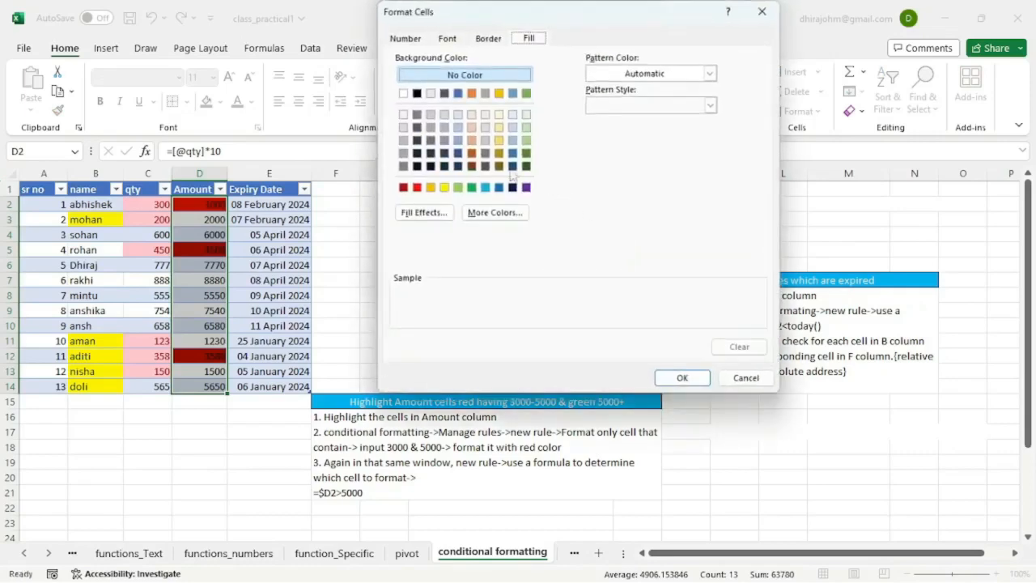
click(472, 187)
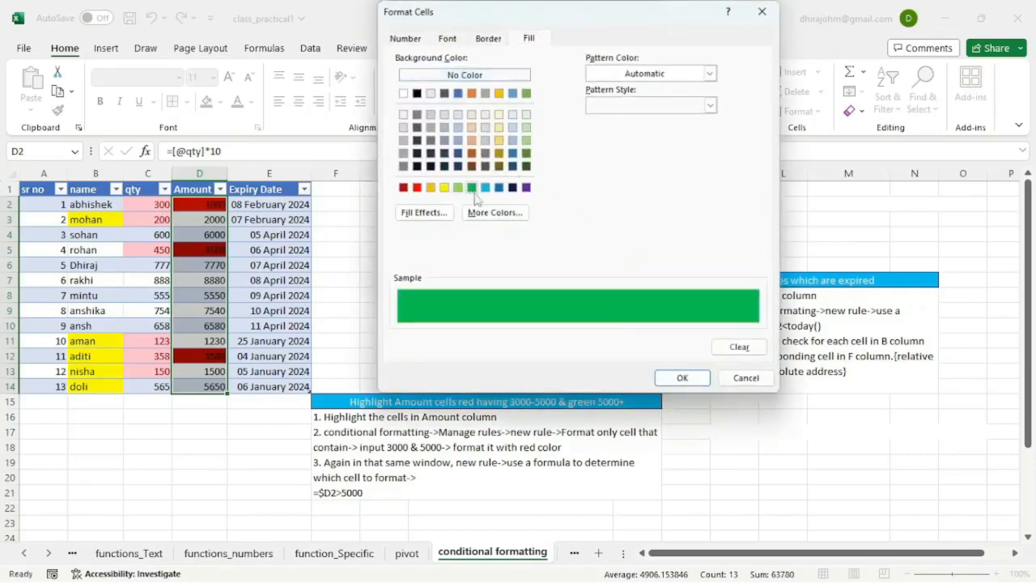
click(680, 377)
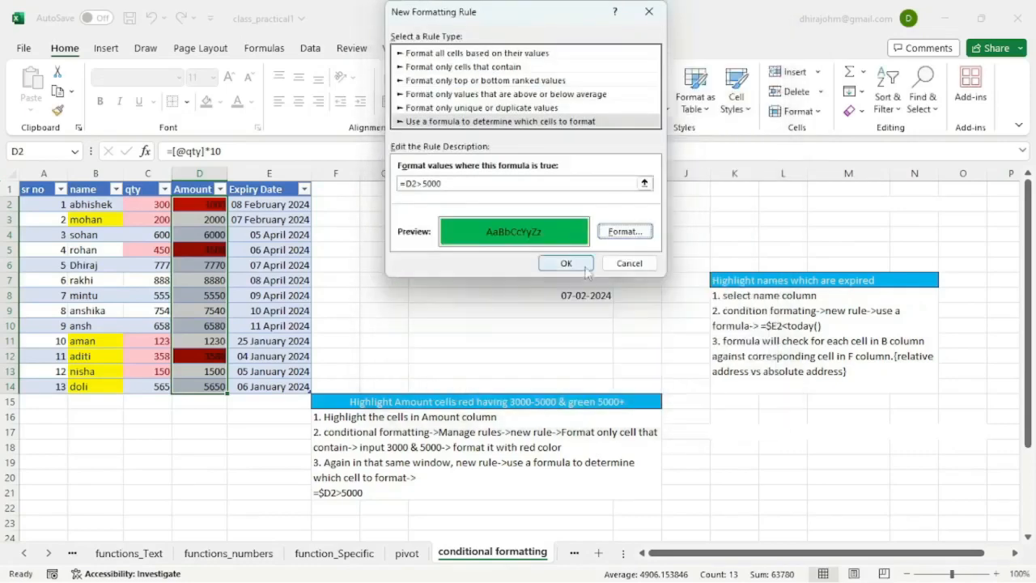
click(566, 263)
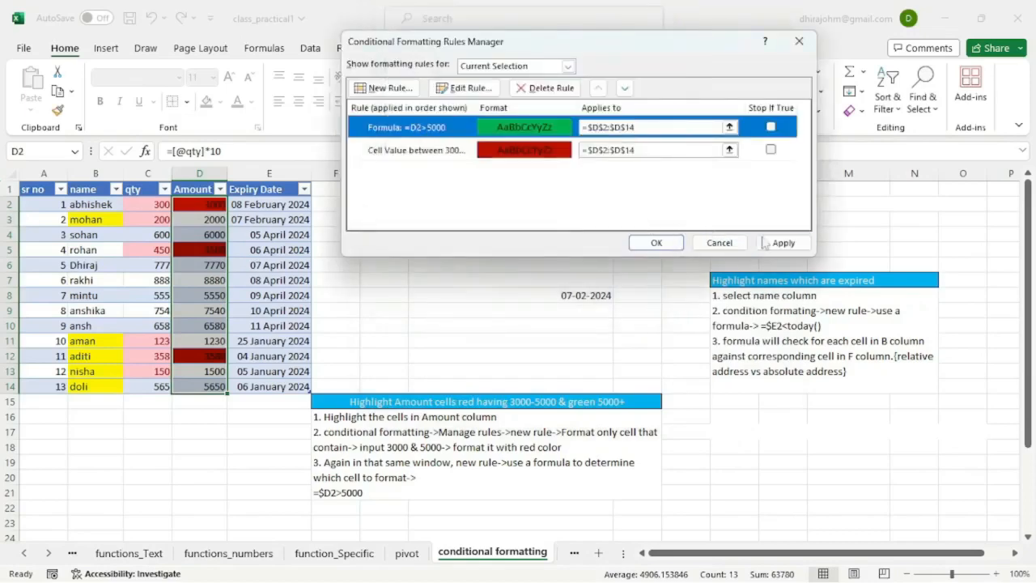
click(773, 243)
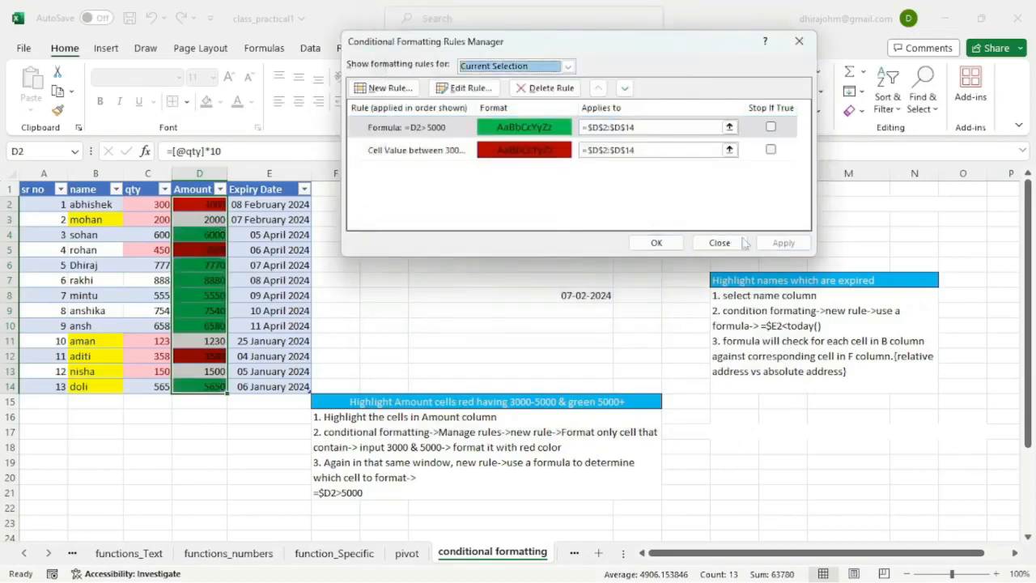
click(656, 243)
click(643, 89)
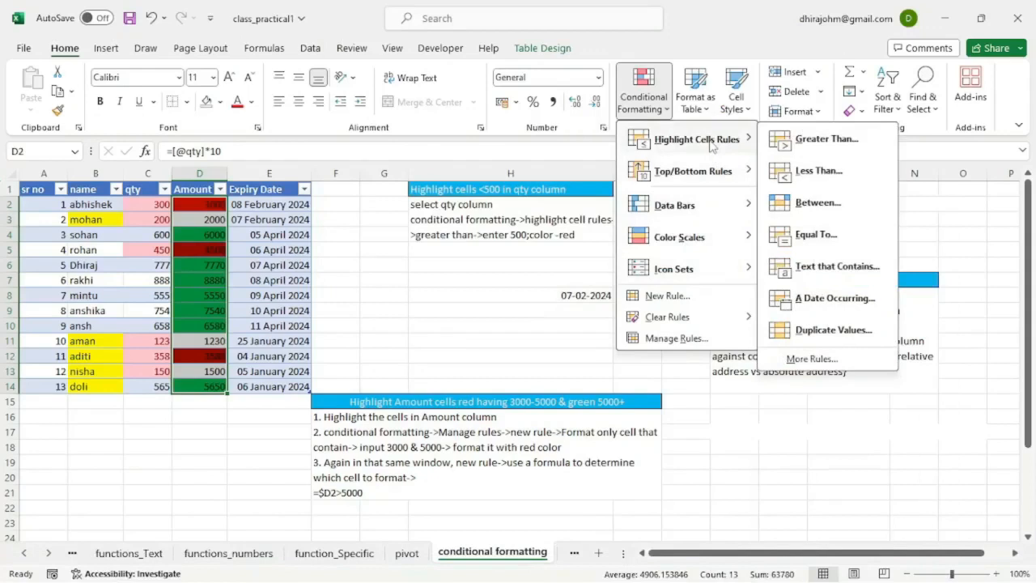
click(413, 314)
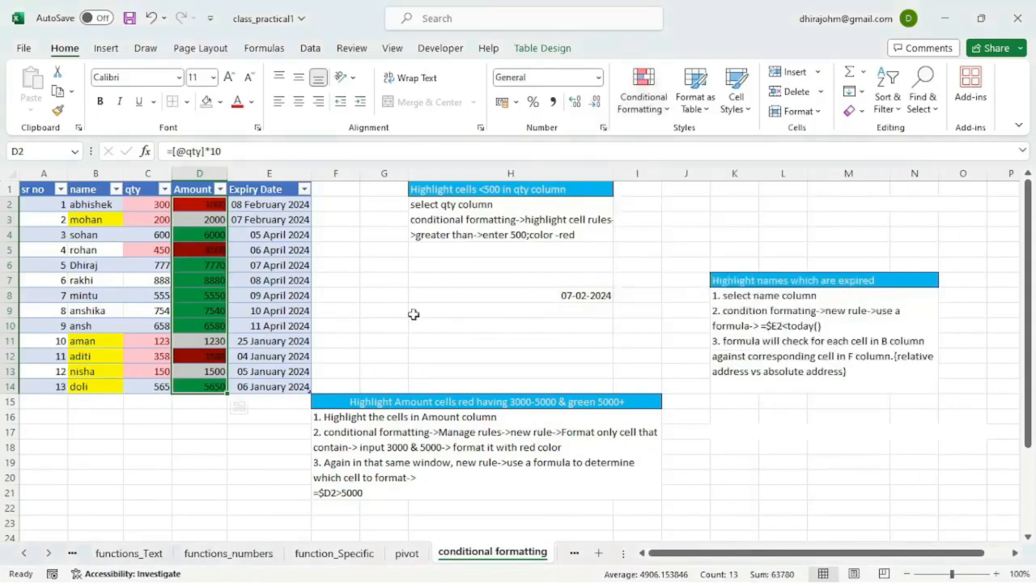